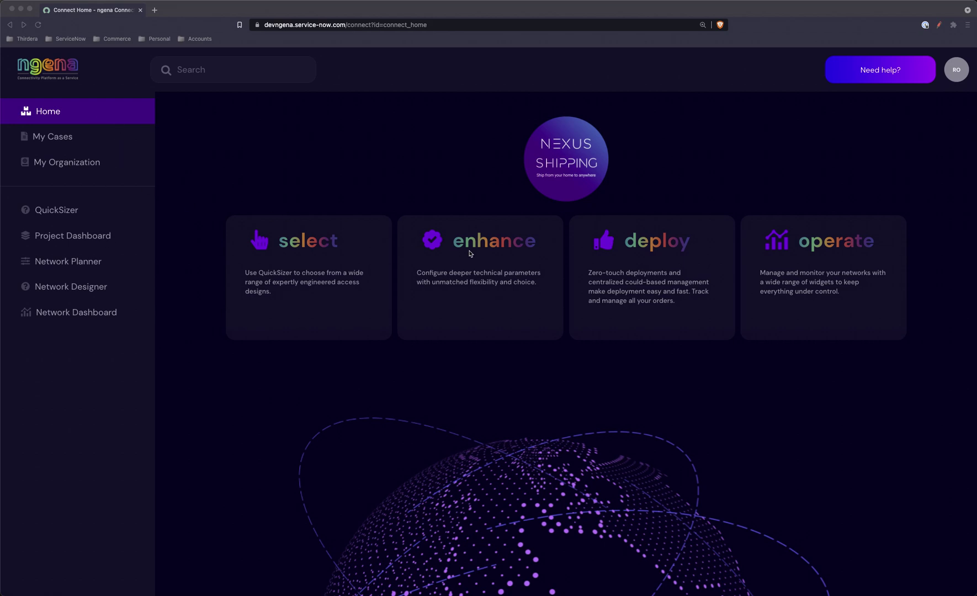
Step: Open the Project Dashboard listing order cards from ORD0001380 with their status bars
left_click(500, 246)
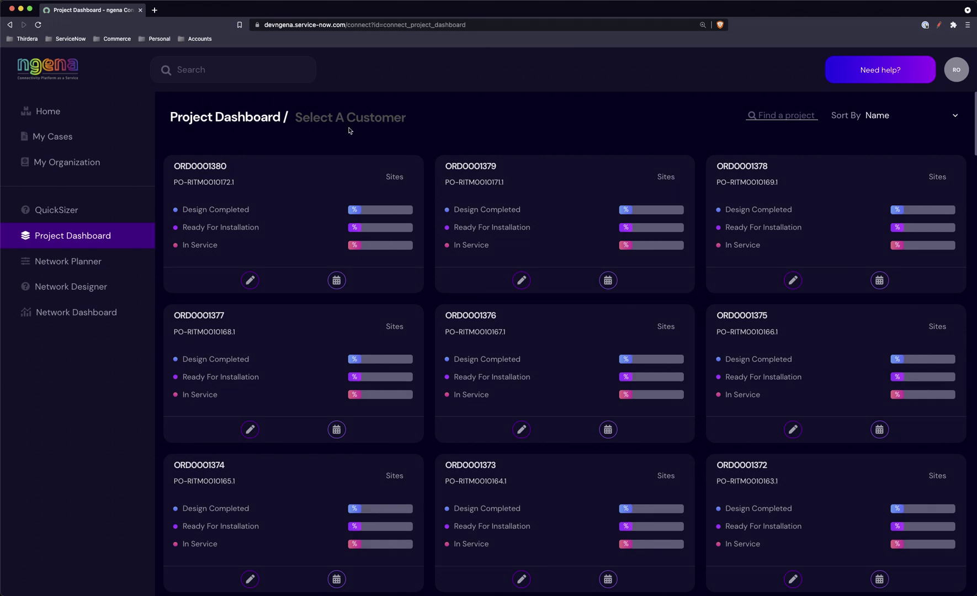
Step: Filter the Project Dashboard to the customer Funco Intl - Germany Network
left_click(330, 123)
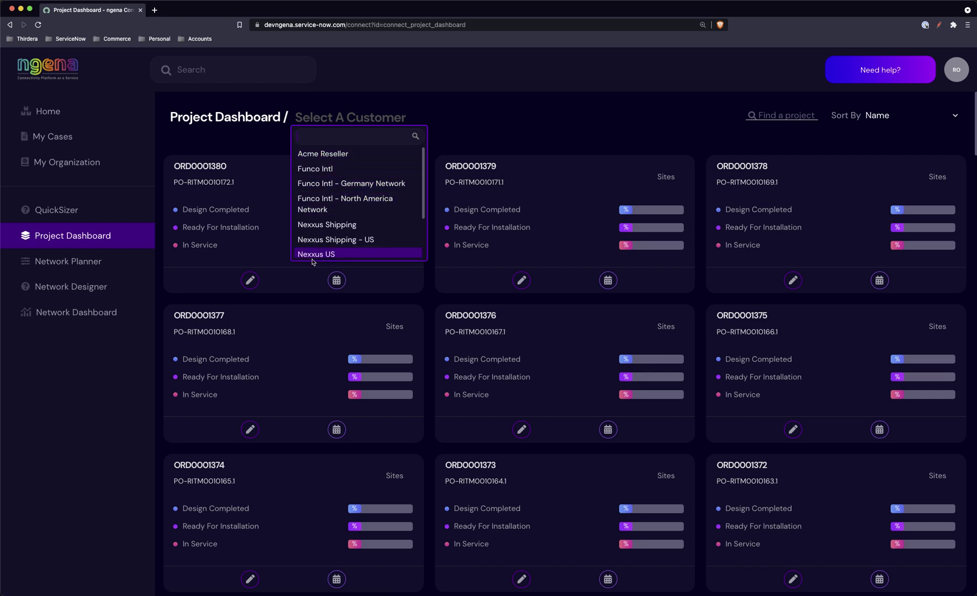
scroll(320, 209, "down", 2)
scroll(320, 209, "up", 4)
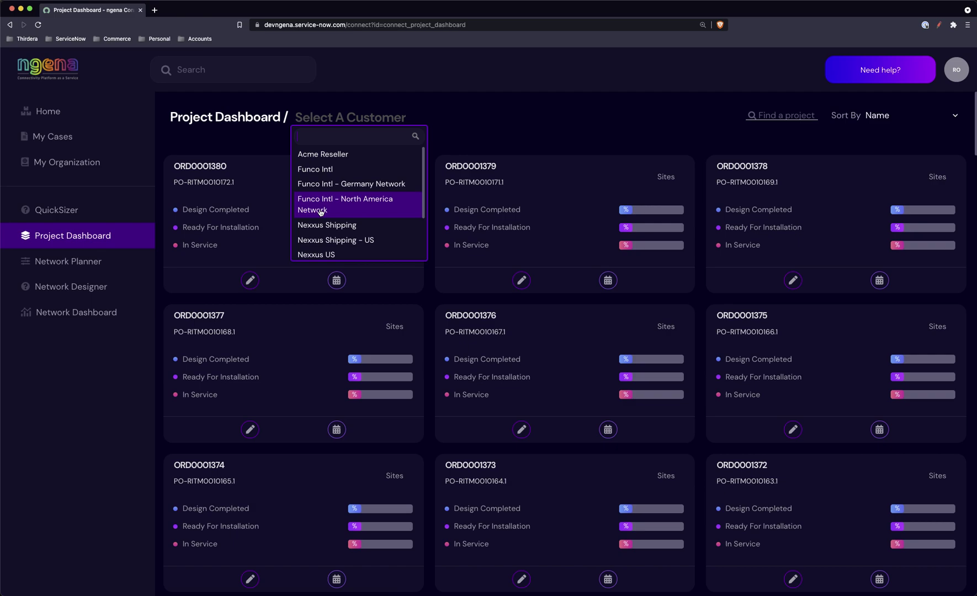
left_click(324, 185)
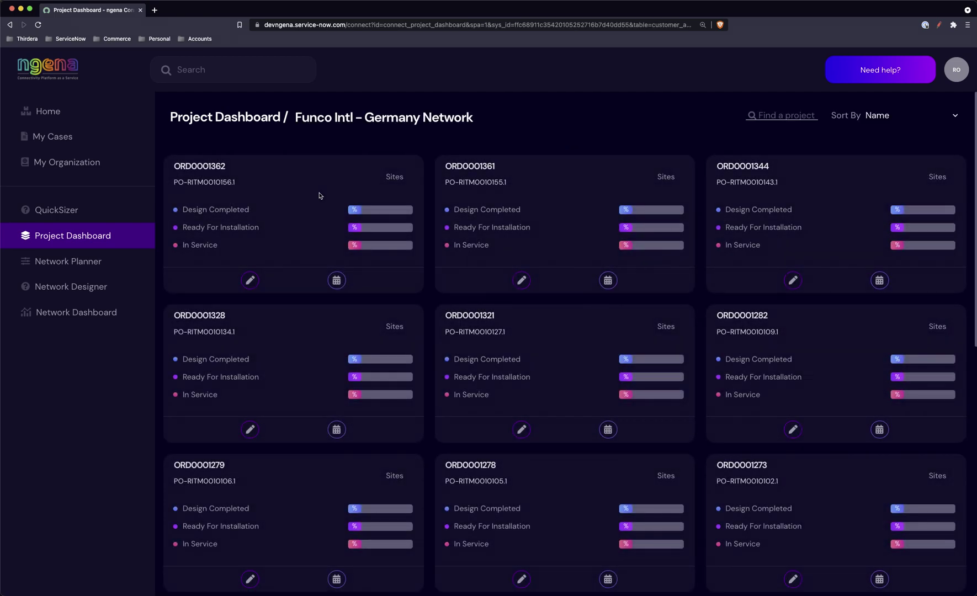
scroll(371, 254, "down", 5)
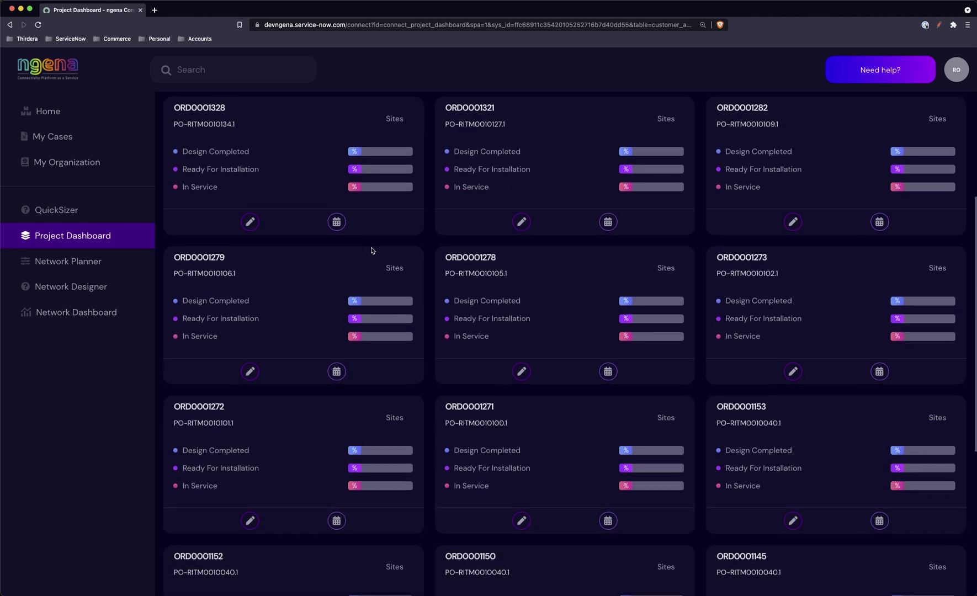
scroll(372, 257, "up", 5)
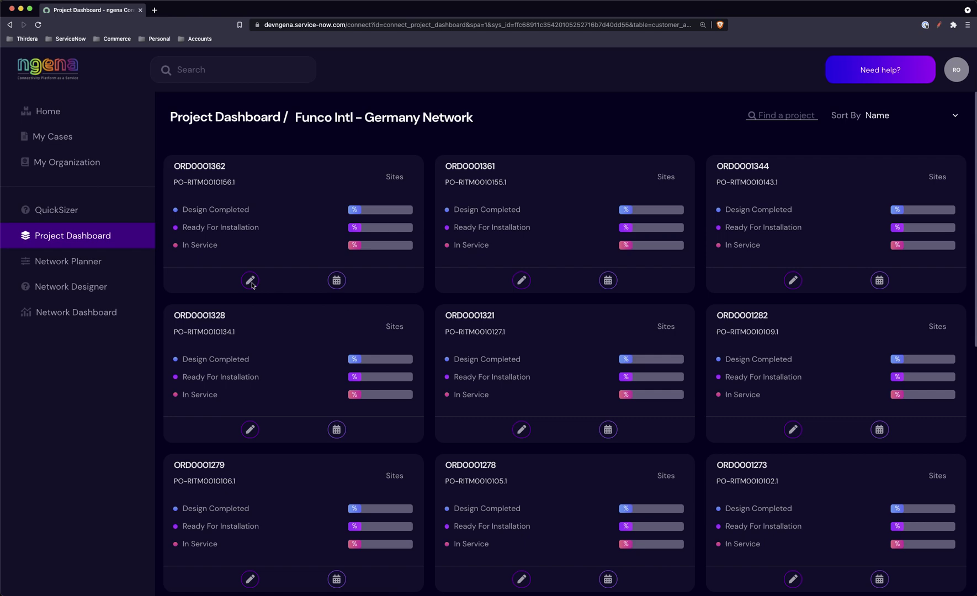
Step: Open ORD0001362 in the Designer and bring up the Expert Set Up for its Plano, TX site
left_click(250, 282)
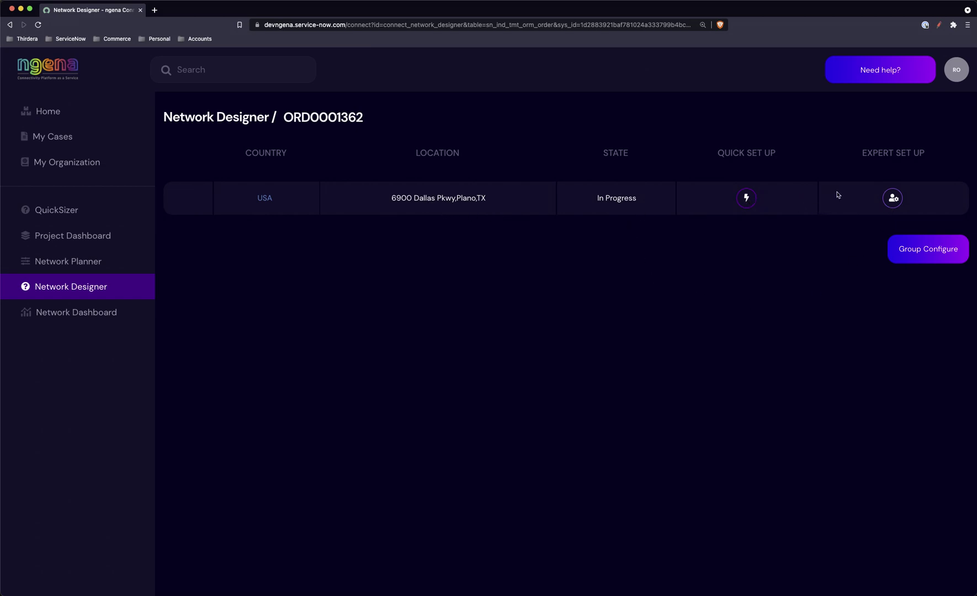
left_click(894, 200)
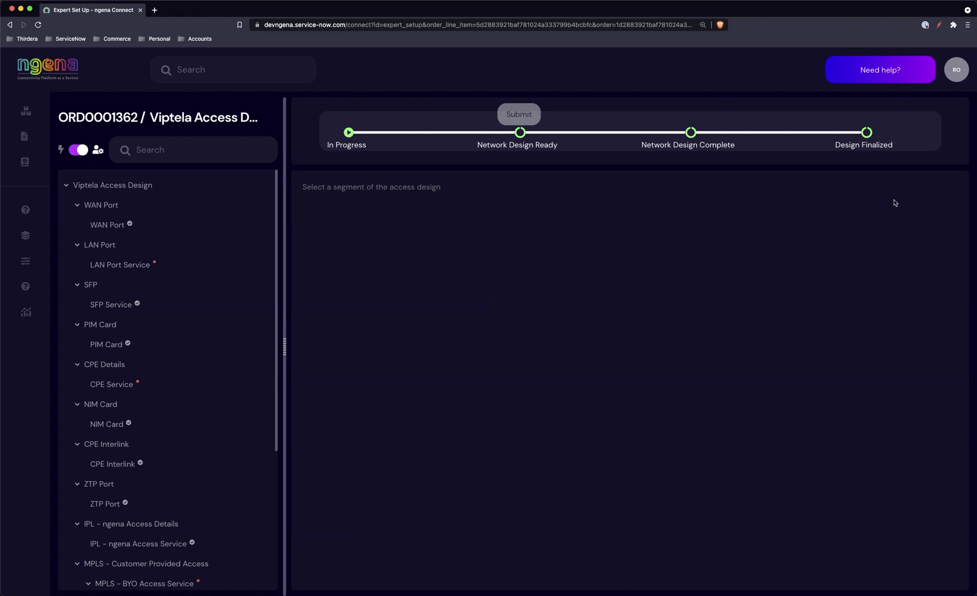
Step: View the WAN Port, LAN Port Service, SFP Service, PIM Card, CPE Service and NIM Card segments
left_click(106, 234)
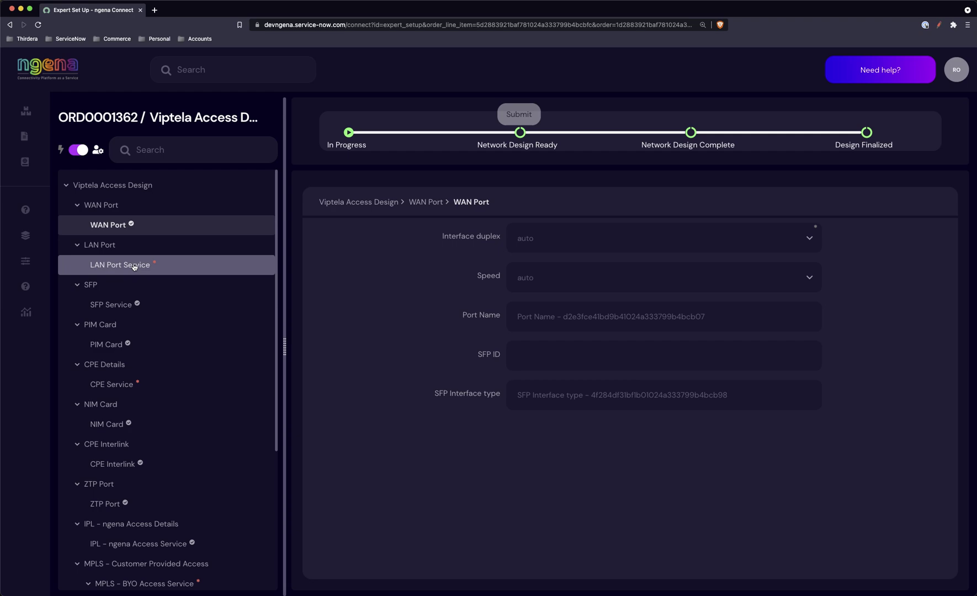
left_click(134, 266)
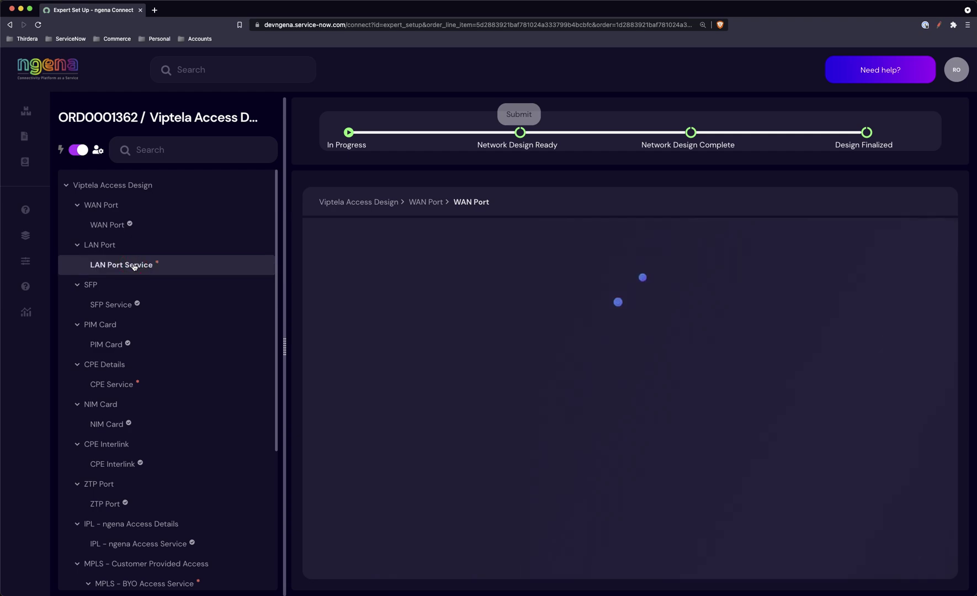
left_click(121, 305)
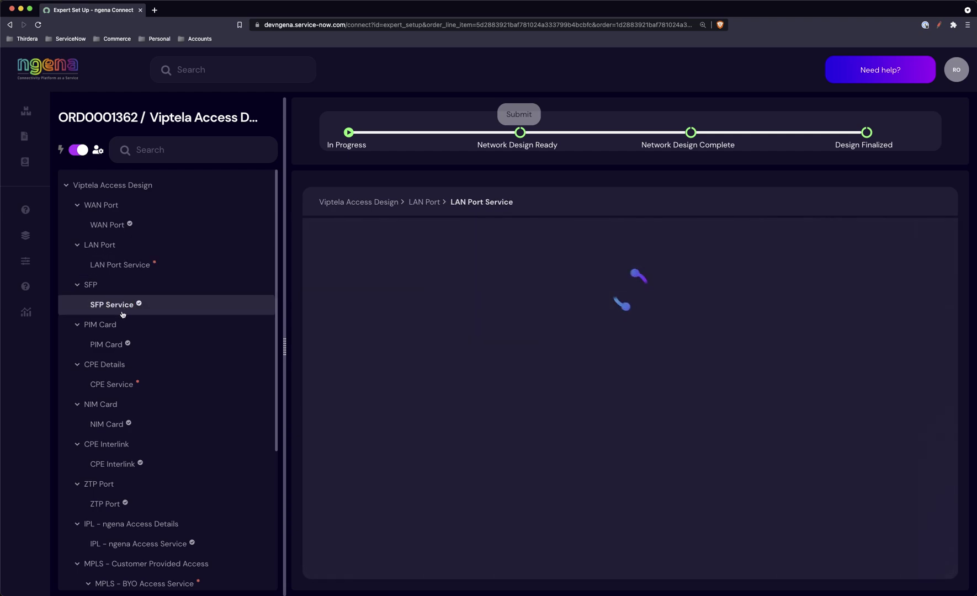
left_click(111, 345)
left_click(116, 387)
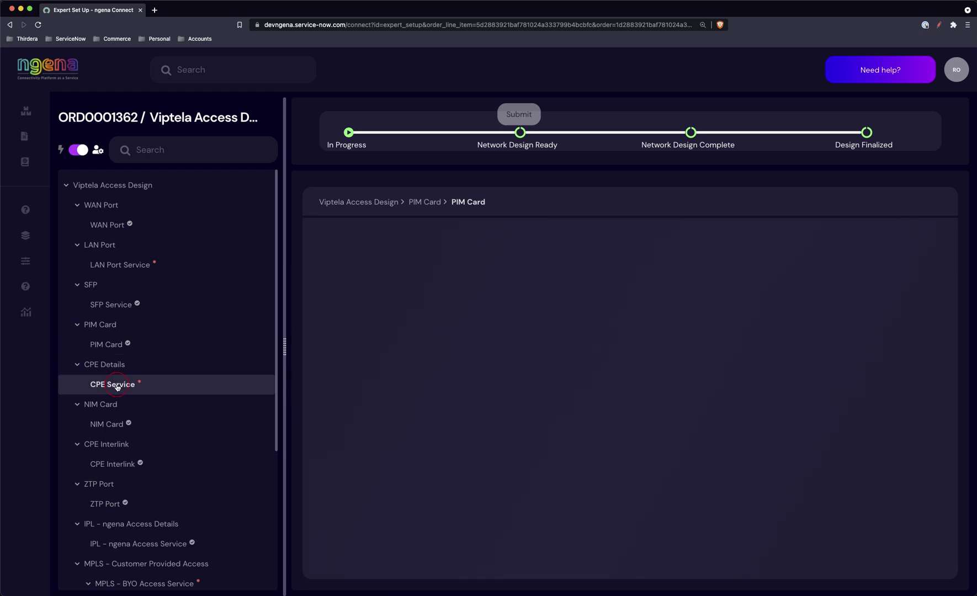
left_click(115, 425)
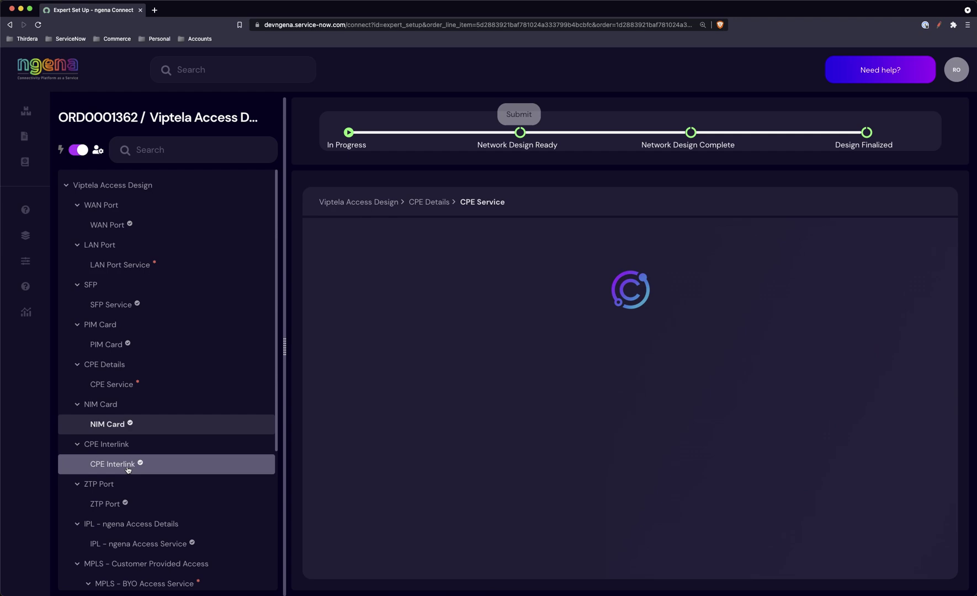
scroll(166, 436, "down", 6)
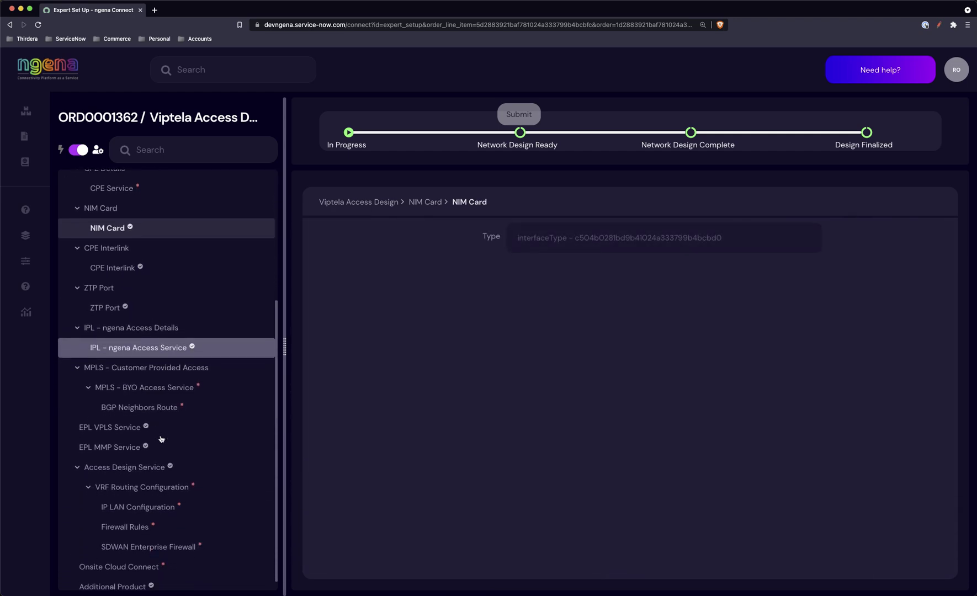
scroll(218, 435, "up", 5)
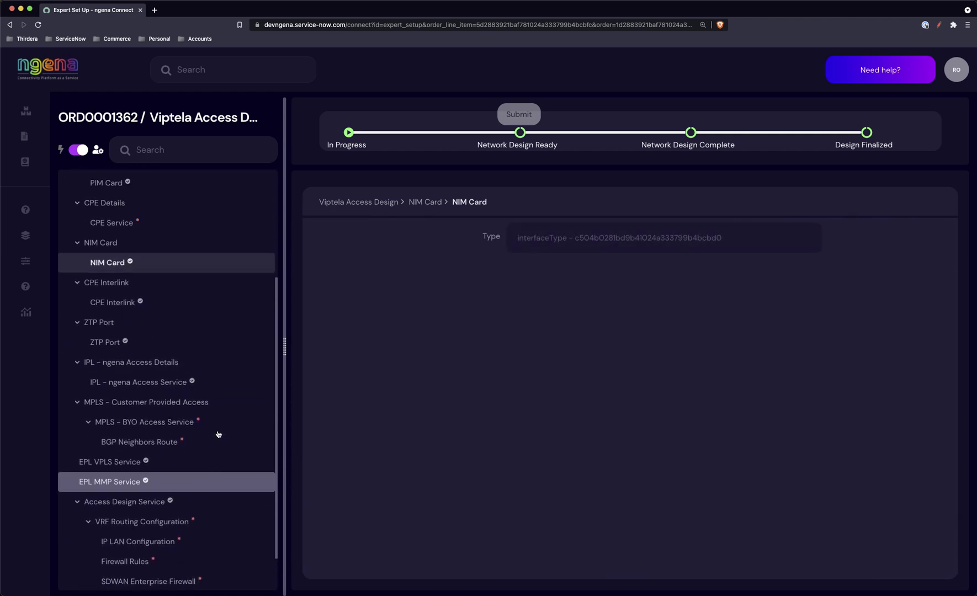
scroll(218, 434, "up", 2)
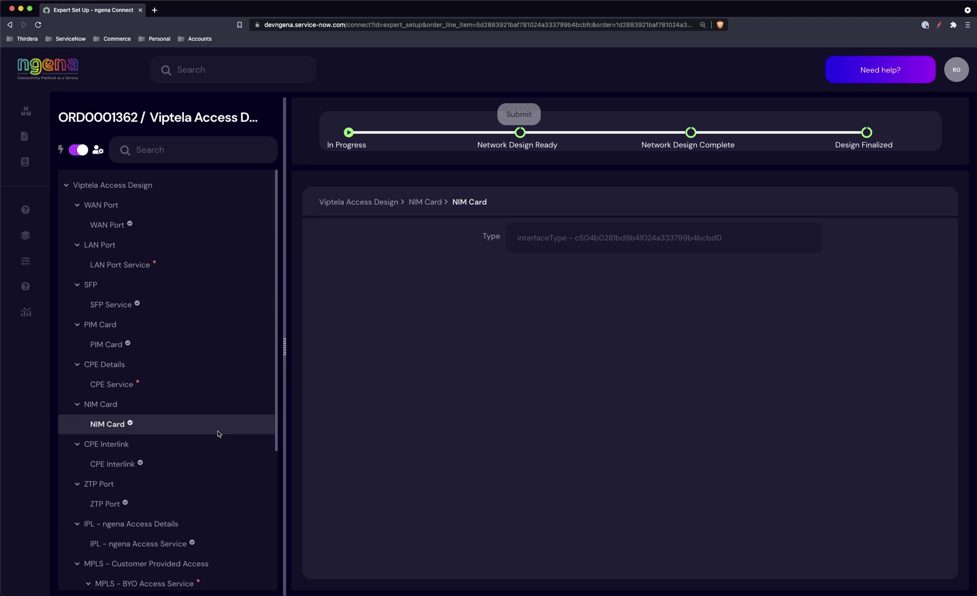
Step: Switch to the shorter segment list and show the VRF Routing Configuration Firewall Rules form
left_click(77, 150)
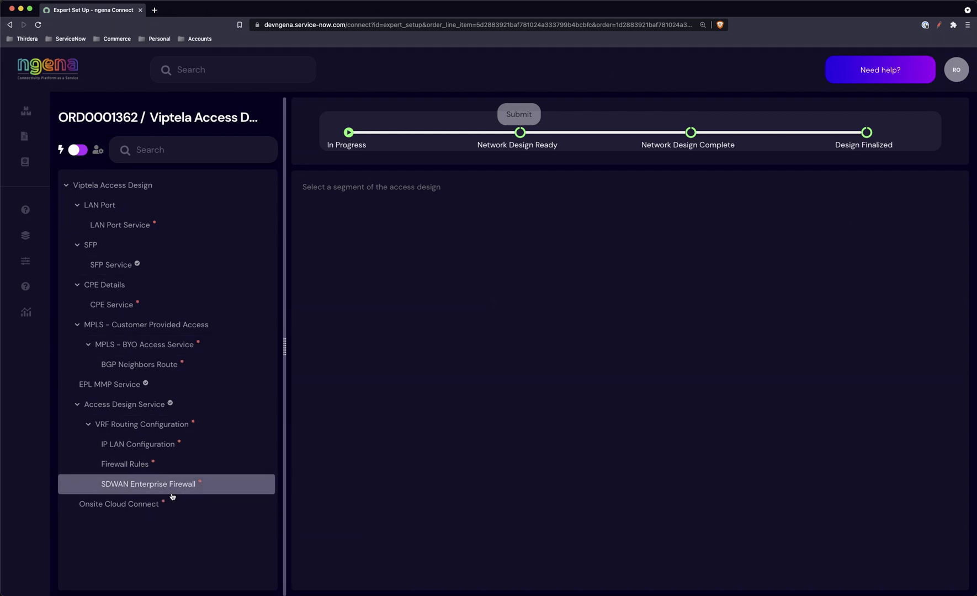
left_click(154, 463)
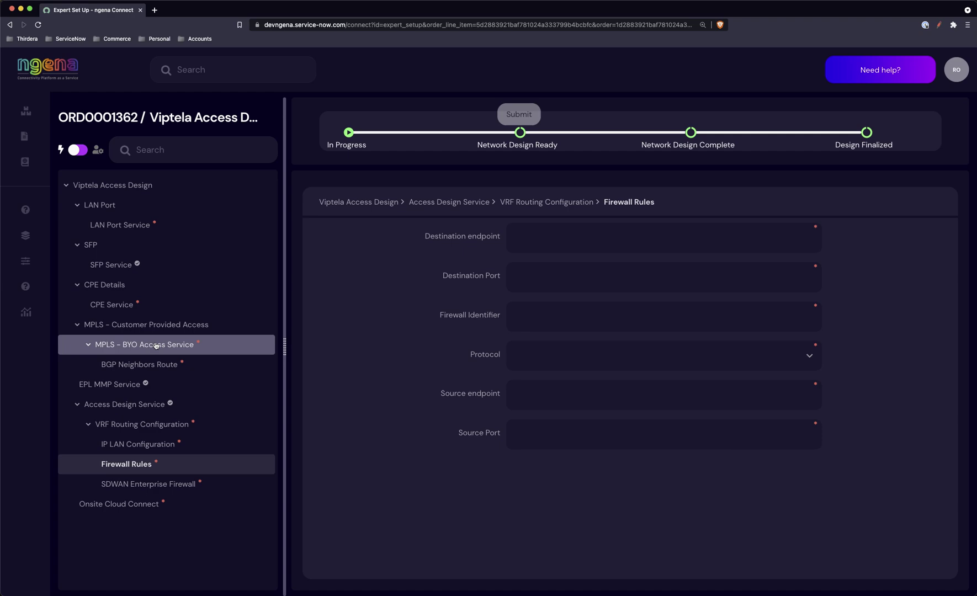
Step: Restore the full design tree and show MPLS - BYO Access Service settings (ASN 65000, keepalive 60)
left_click(78, 150)
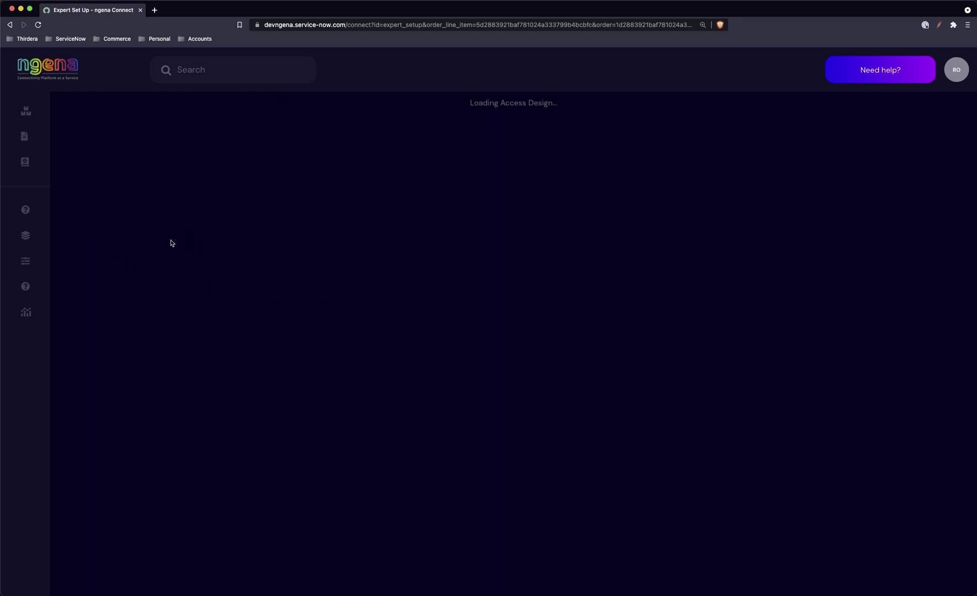
scroll(176, 284, "down", 5)
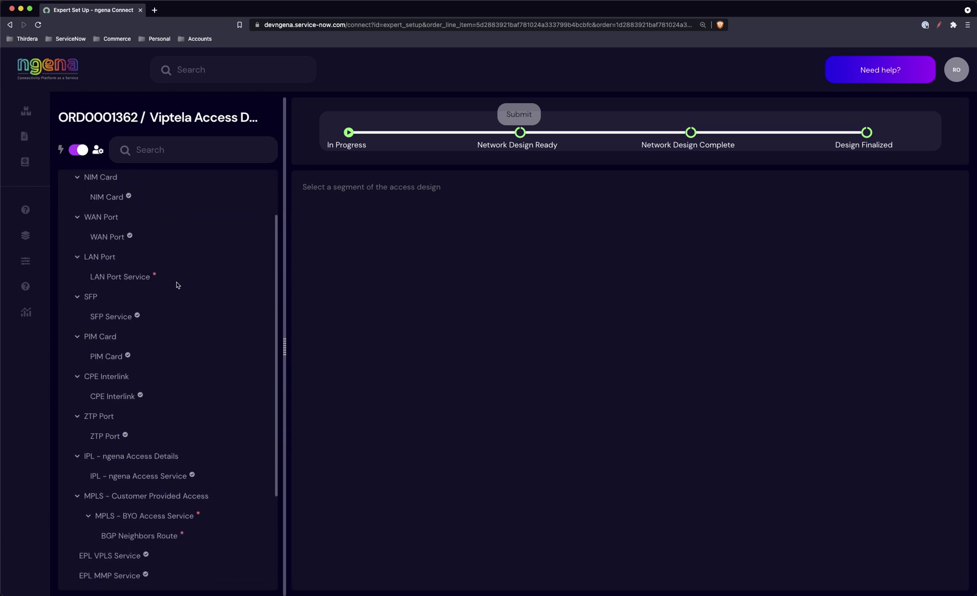
scroll(177, 286, "down", 1)
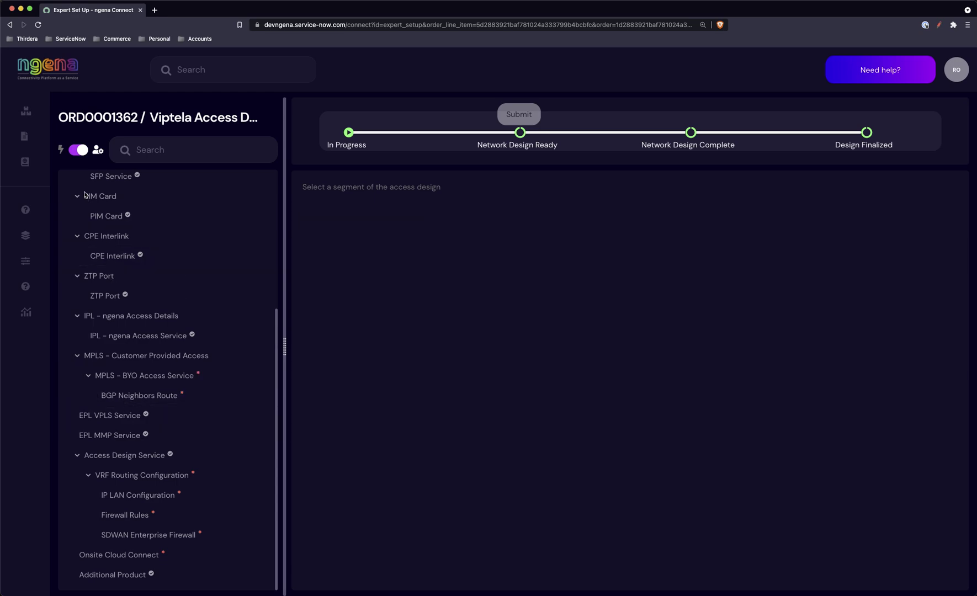
left_click(144, 381)
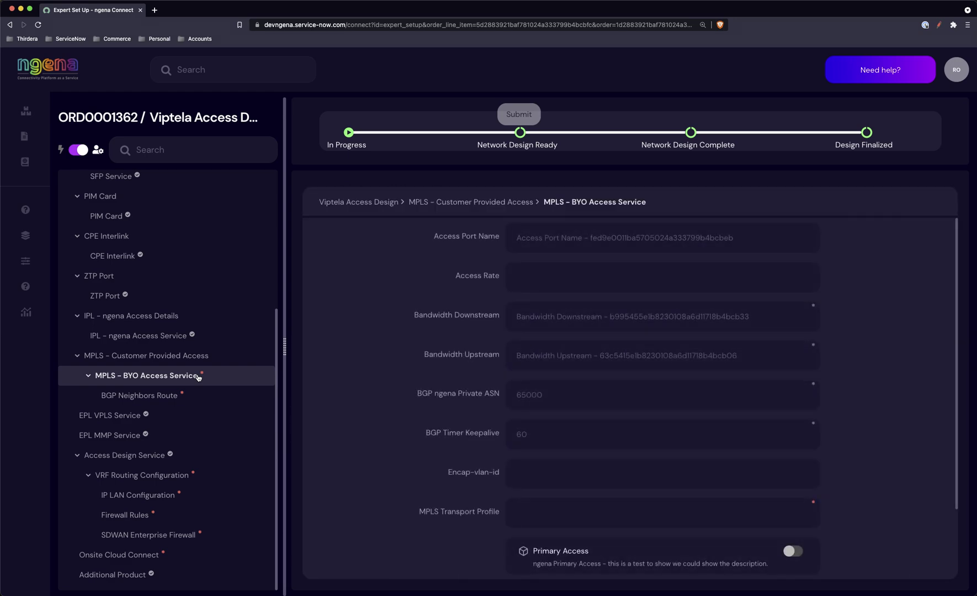
scroll(168, 361, "up", 5)
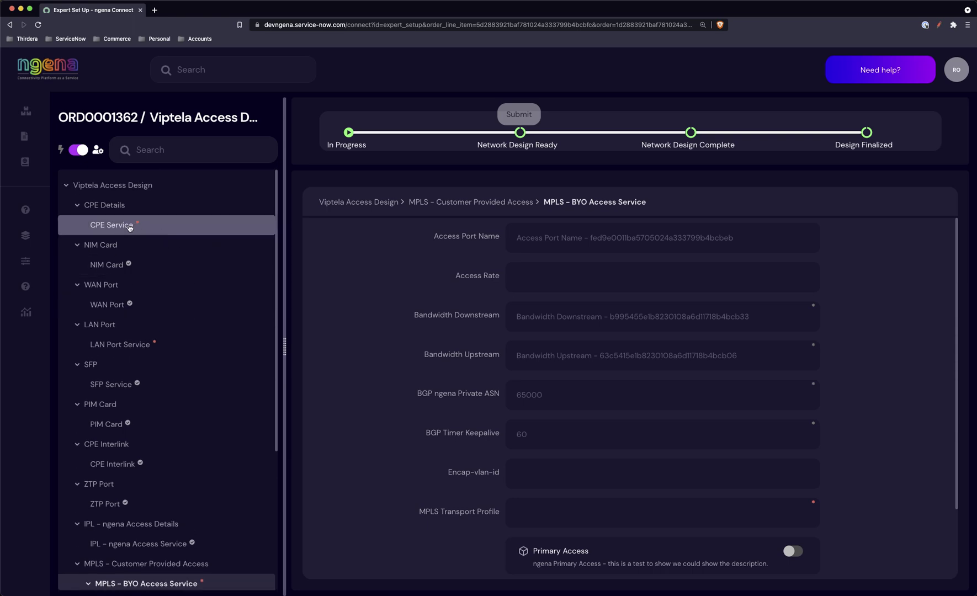
scroll(226, 302, "down", 5)
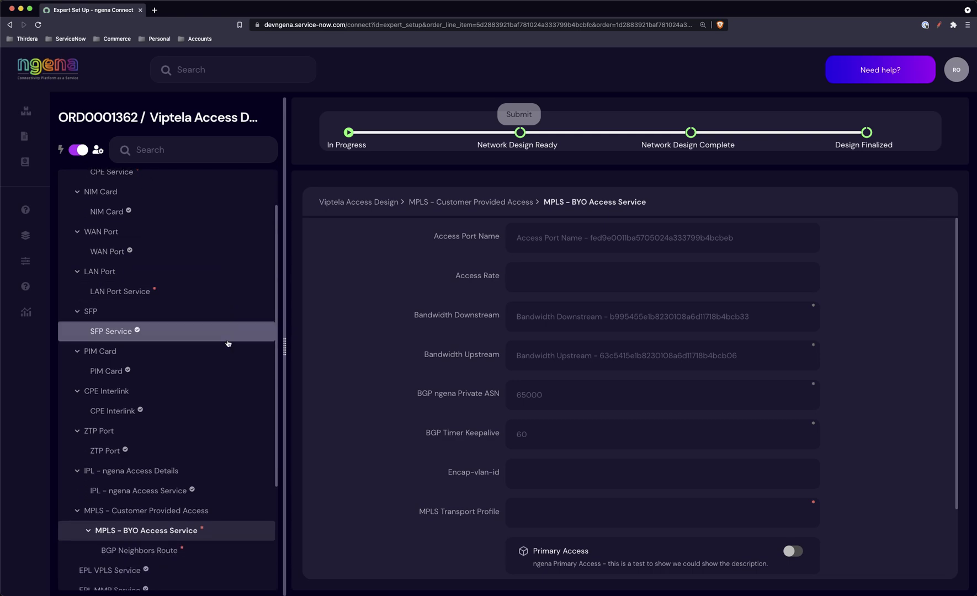
scroll(229, 346, "down", 4)
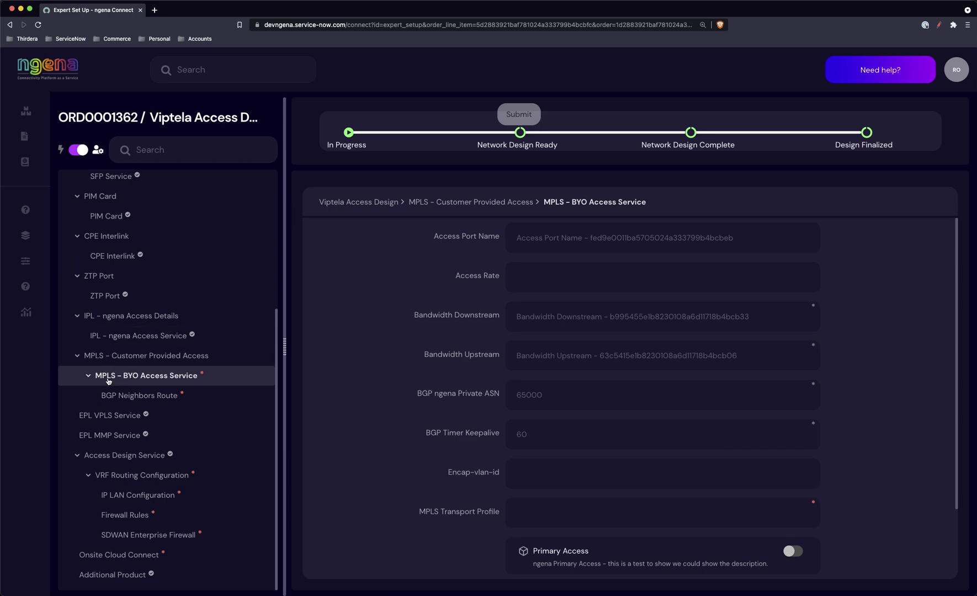
Step: Re-expand MPLS - Customer Provided Access and show BGP Neighbors Route with timers 30/30/180/60
left_click(79, 359)
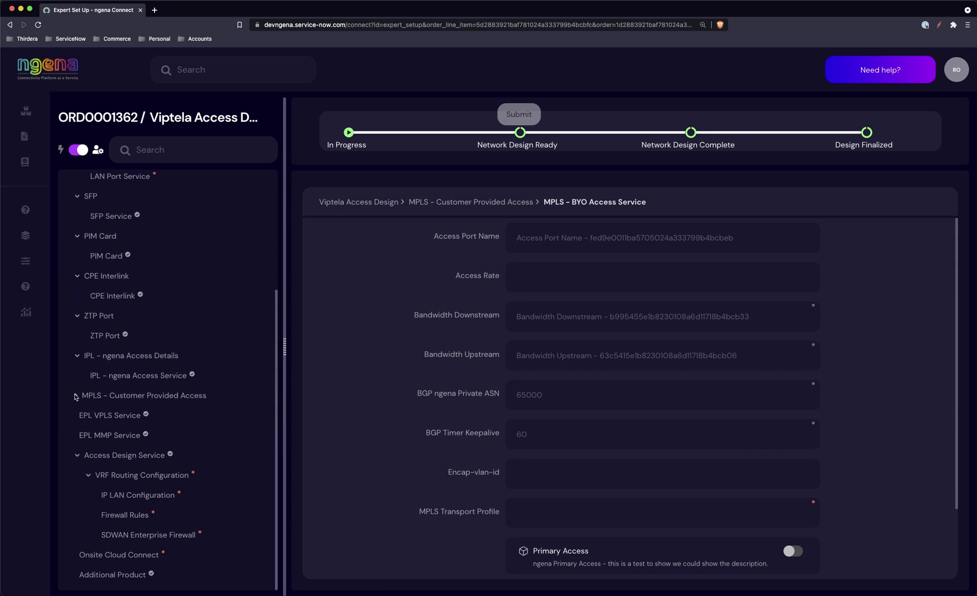
left_click(77, 396)
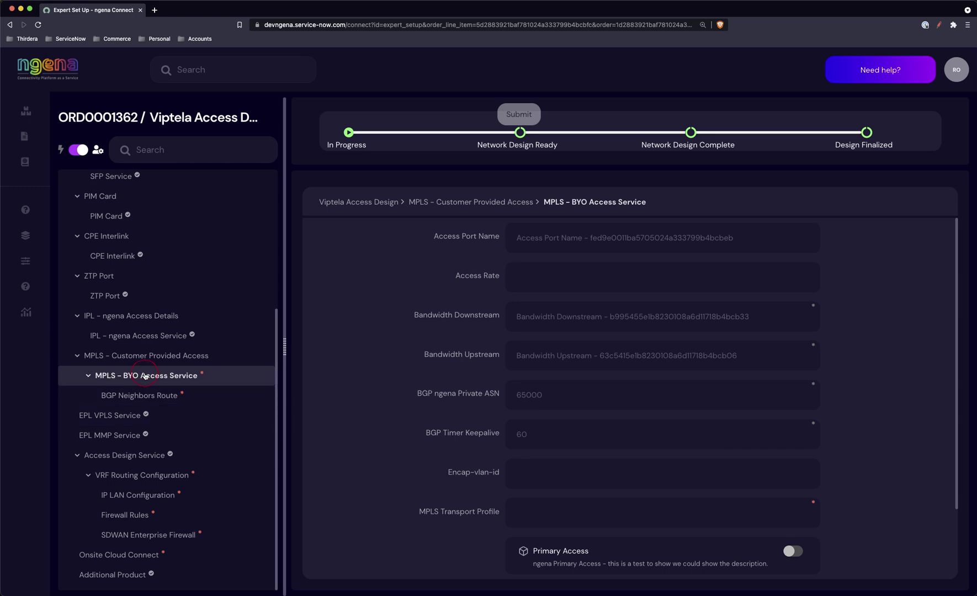
left_click(150, 396)
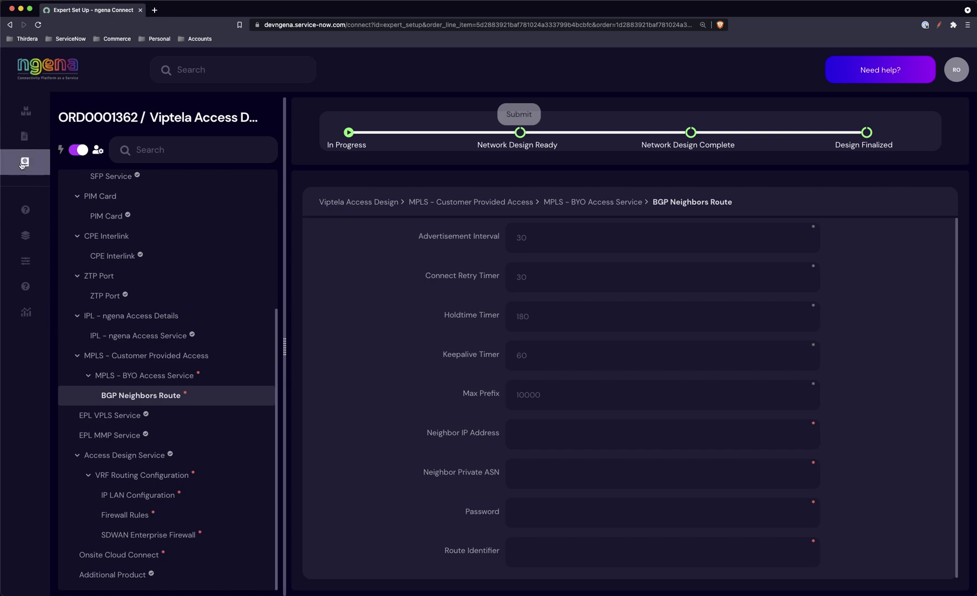
Step: Go to the Cases Dashboard showing the company's 51 cases awaiting feedback
left_click(22, 163)
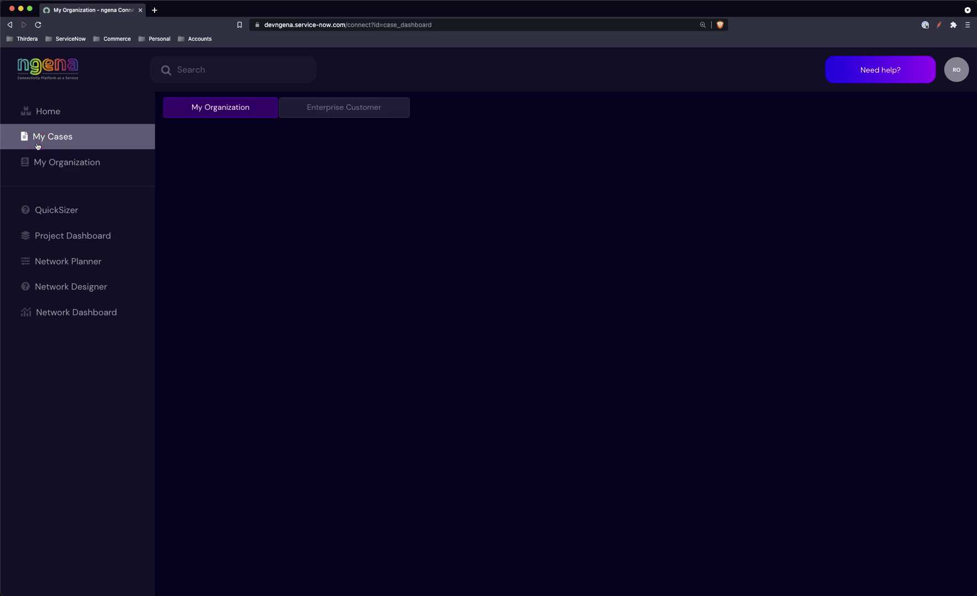
left_click(42, 145)
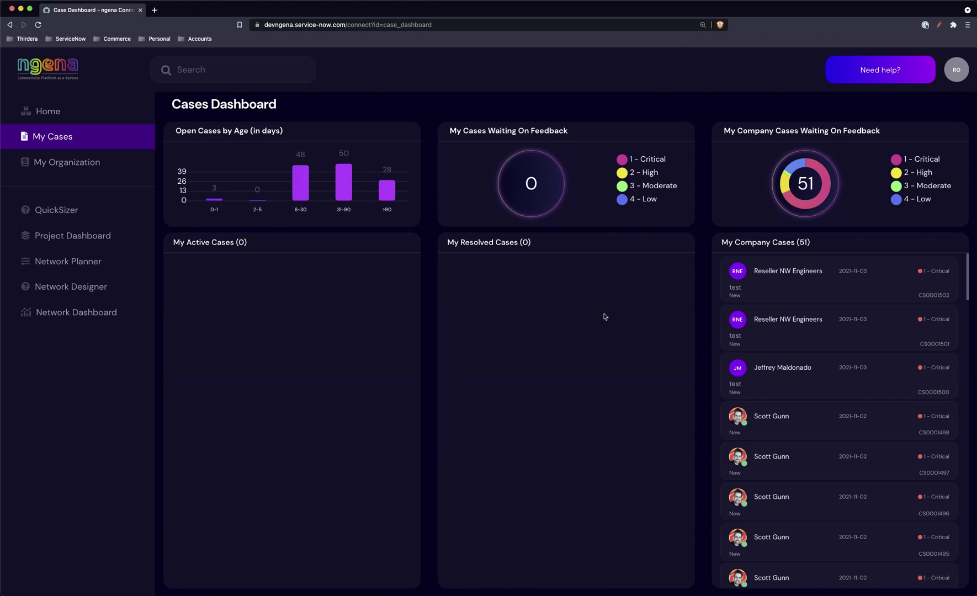
Step: Open the Network Dashboard Assurance map, then expand and collapse Funco Intl's two networks
left_click(54, 316)
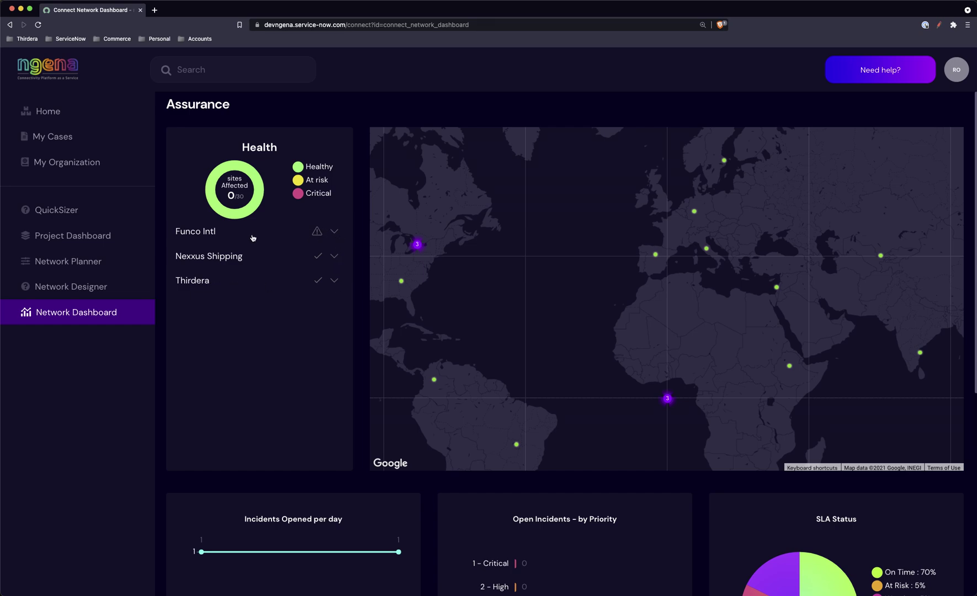
left_click(335, 232)
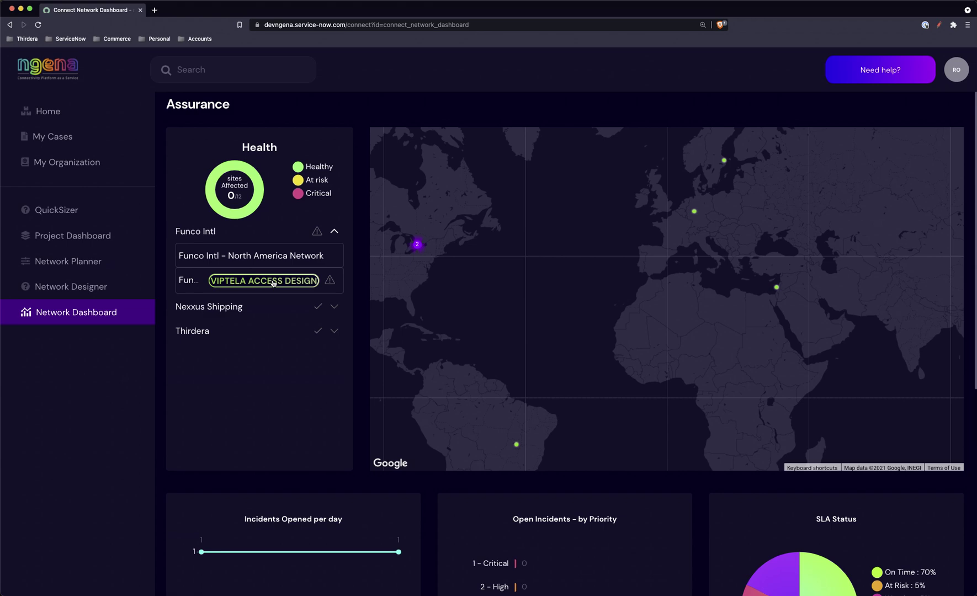
left_click(334, 231)
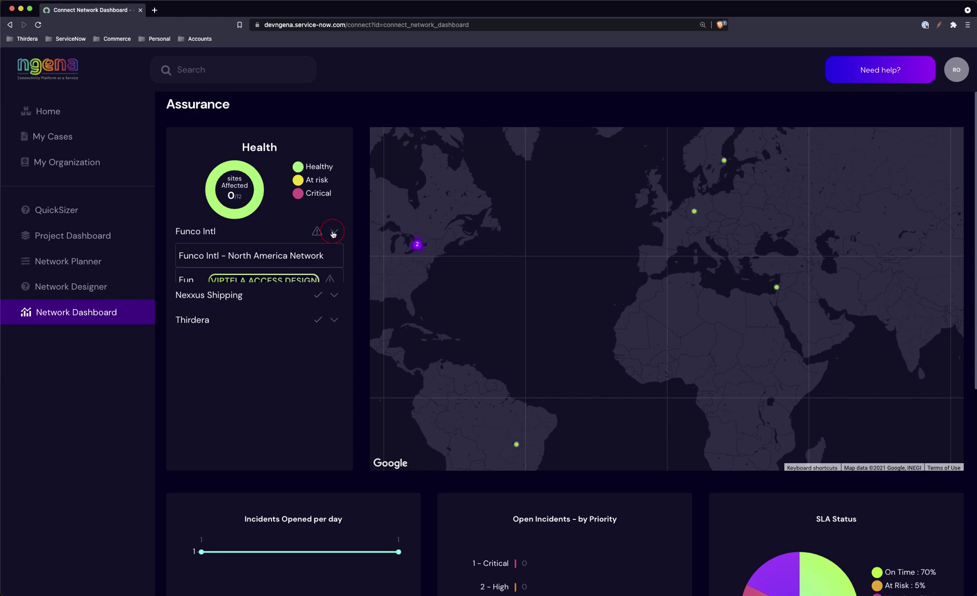
Step: Pan the map to the Americas and check the sites in the 3-site cluster
left_click_drag(524, 306, 644, 305)
left_click(535, 280)
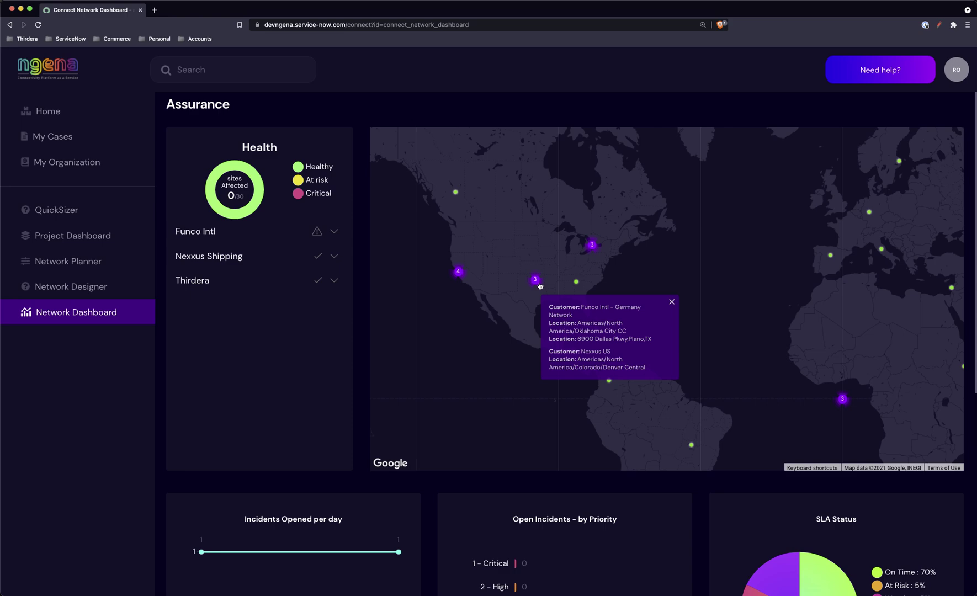
scroll(540, 285, "up", 2)
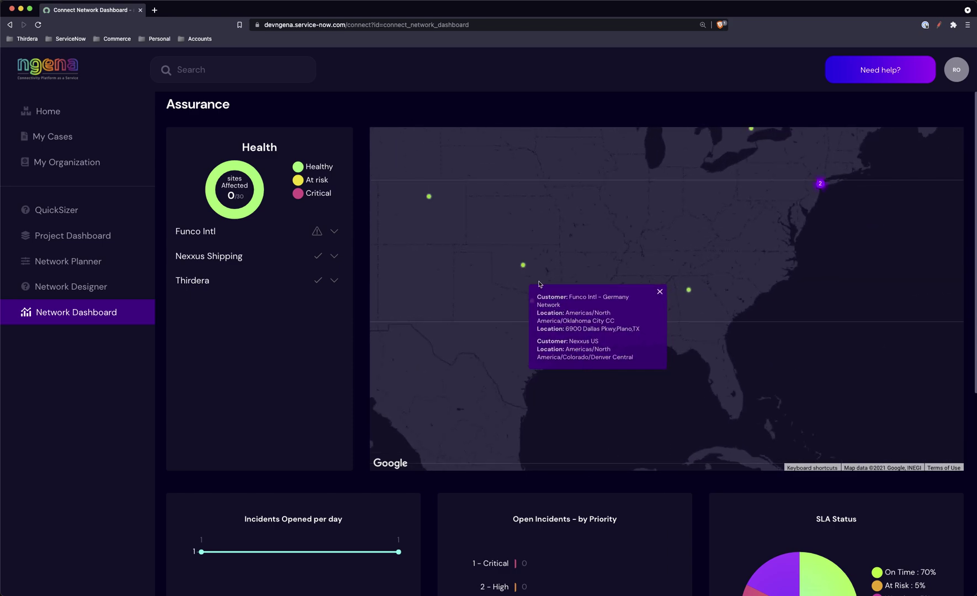
left_click(660, 291)
Step: Move the map to the northeastern US and view the Nexxus Shipping site details
left_click_drag(829, 208, 723, 295)
scroll(726, 273, "up", 2)
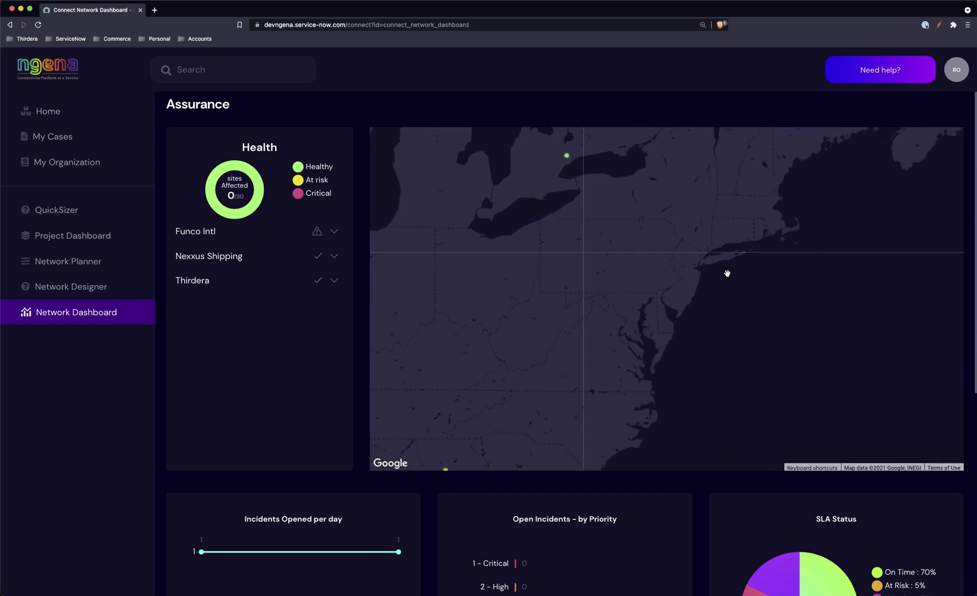
left_click_drag(750, 273, 742, 323)
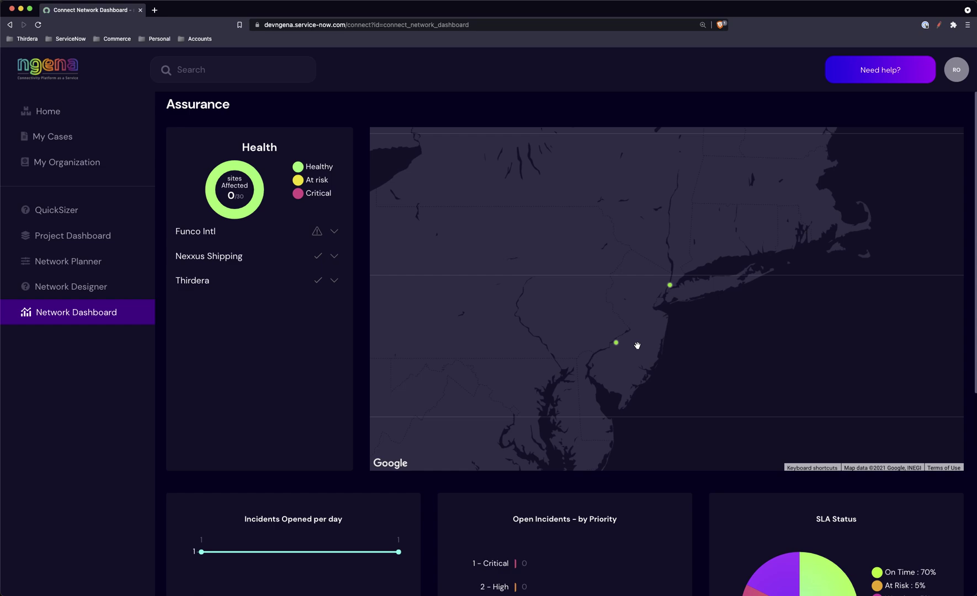
left_click(616, 343)
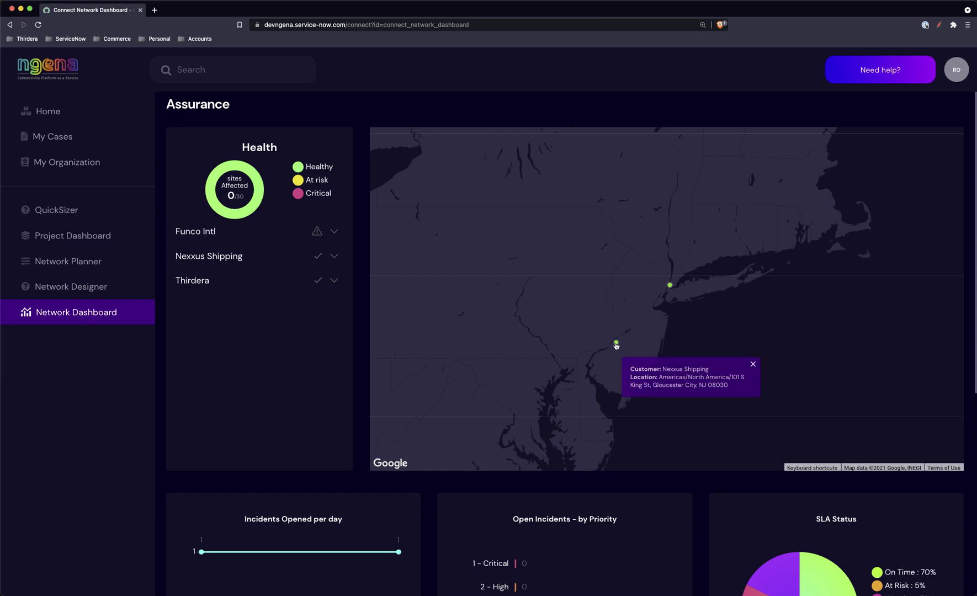
mouse_move(671, 287)
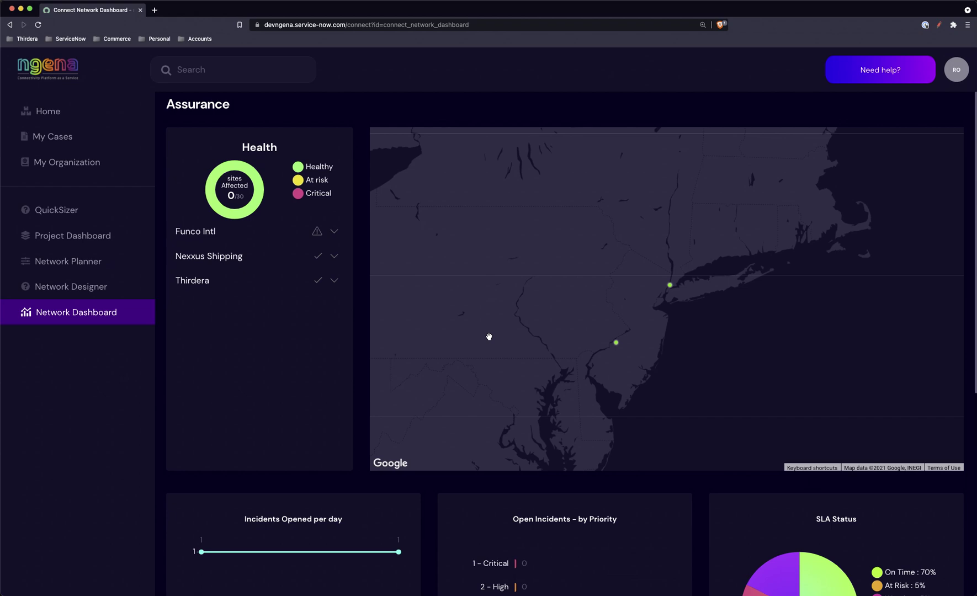
Step: Zoom out and pan across the central US to show sites across North America
scroll(478, 349, "down", 3)
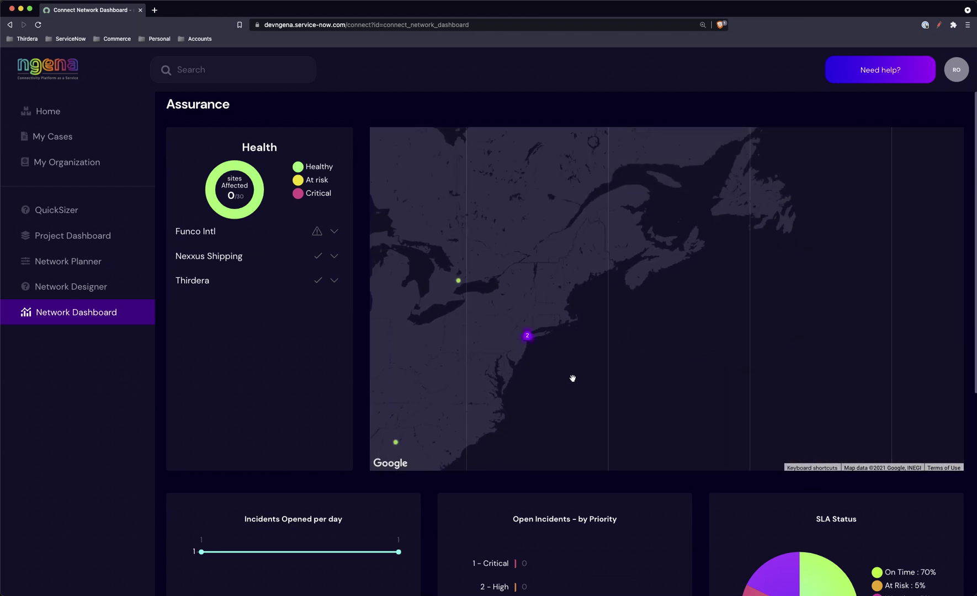
left_click_drag(572, 378, 751, 332)
left_click_drag(554, 334, 706, 304)
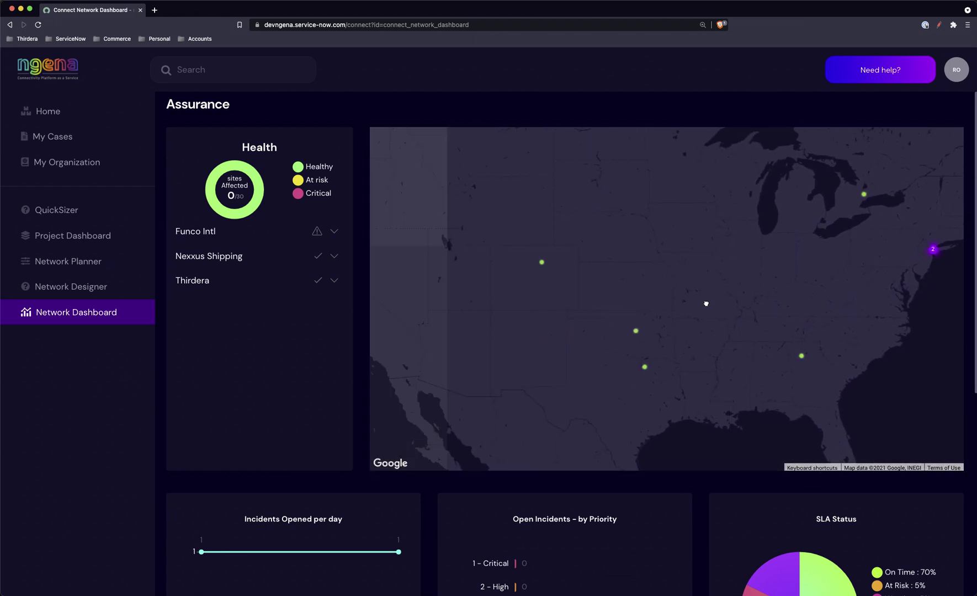
scroll(705, 311, "down", 2)
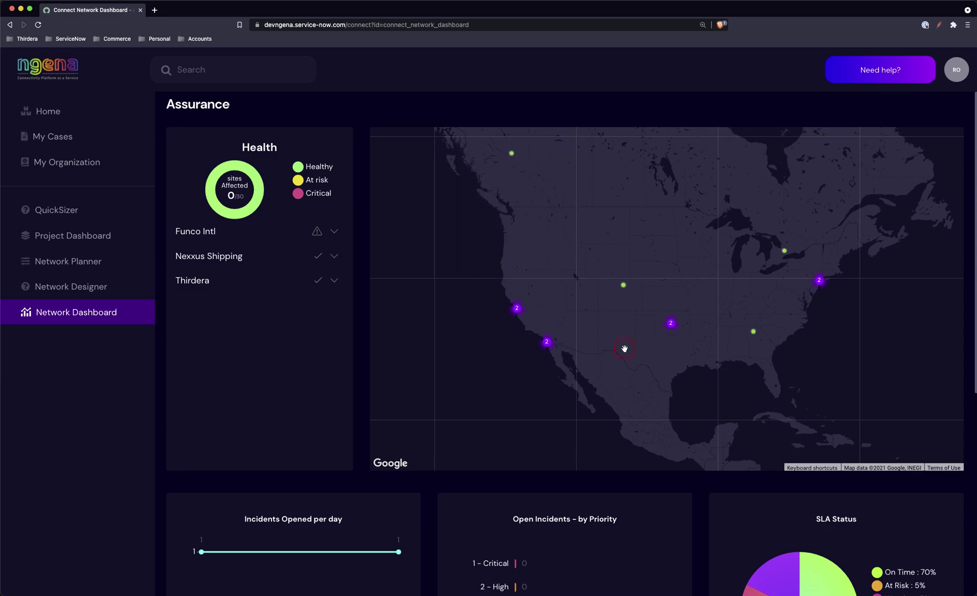
left_click_drag(625, 348, 521, 344)
Step: Expand Funco Intl and Nexxus Shipping in the Health panel to list their networks
scroll(288, 403, "down", 2)
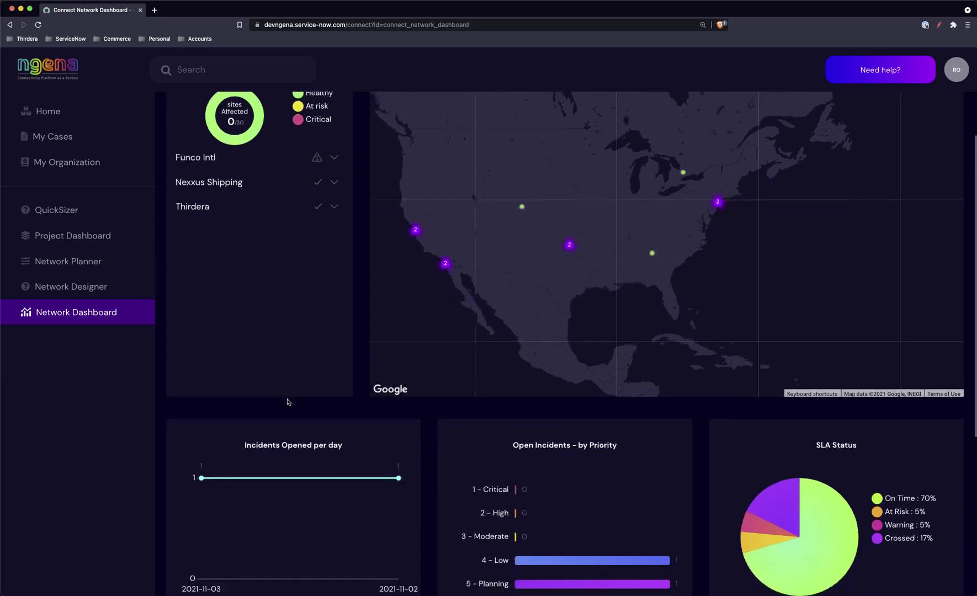
scroll(287, 402, "down", 2)
scroll(309, 301, "up", 2)
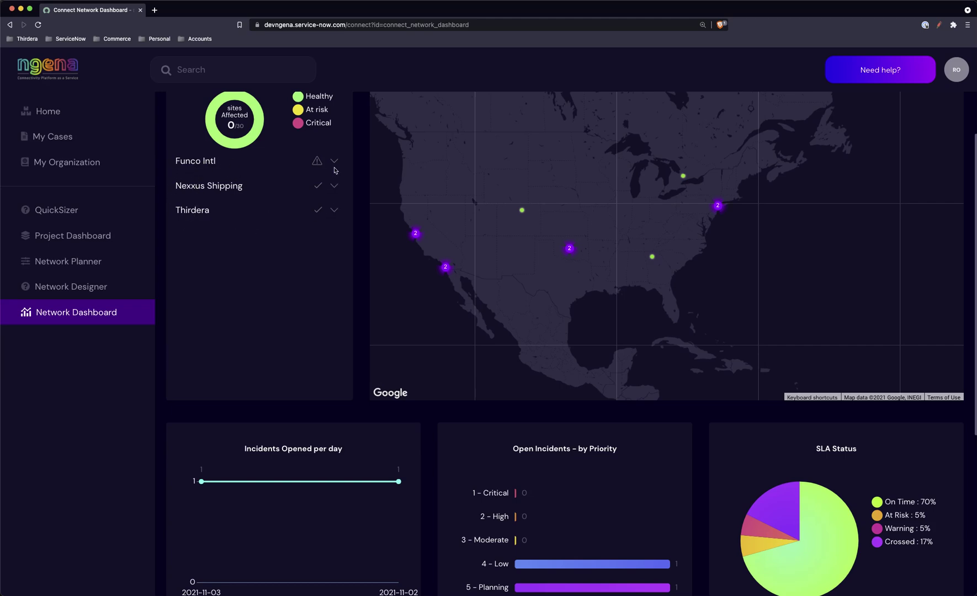
scroll(560, 428, "down", 3)
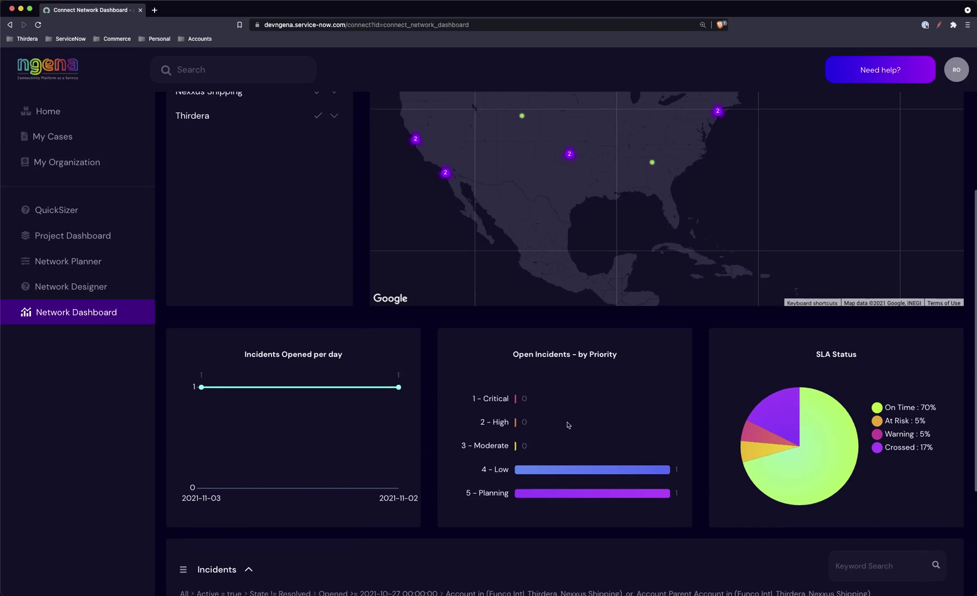
scroll(568, 425, "up", 4)
left_click(214, 200)
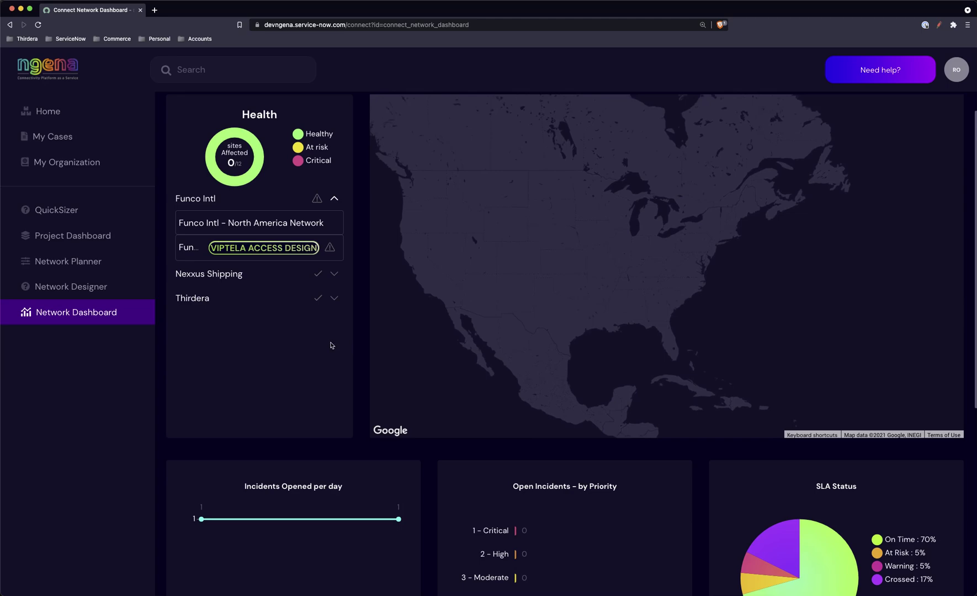
scroll(330, 346, "down", 2)
left_click(223, 198)
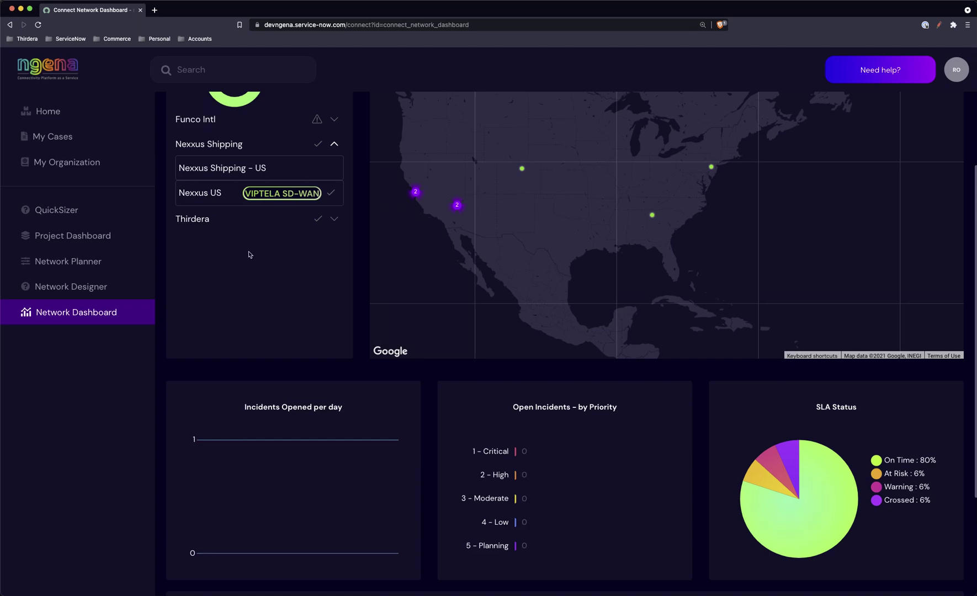
Step: Collapse Nexxus Shipping to show all customers and check the Incidents table
left_click(204, 145)
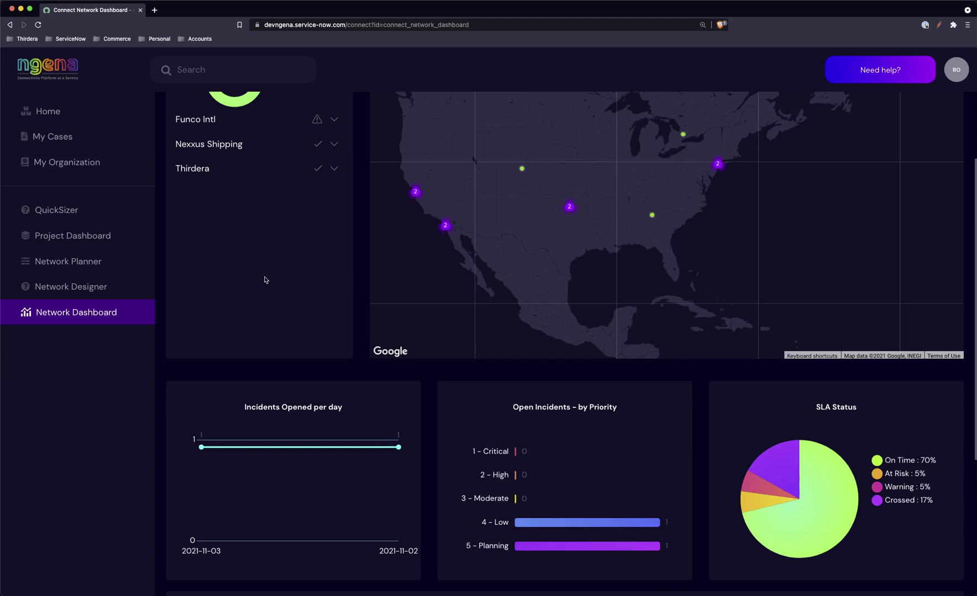
scroll(521, 470, "down", 5)
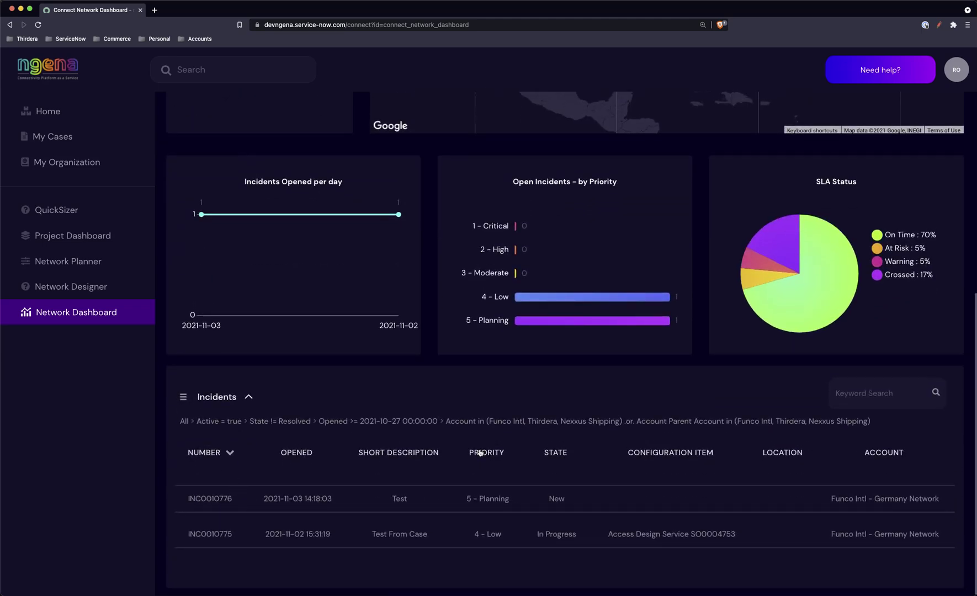
scroll(786, 504, "up", 2)
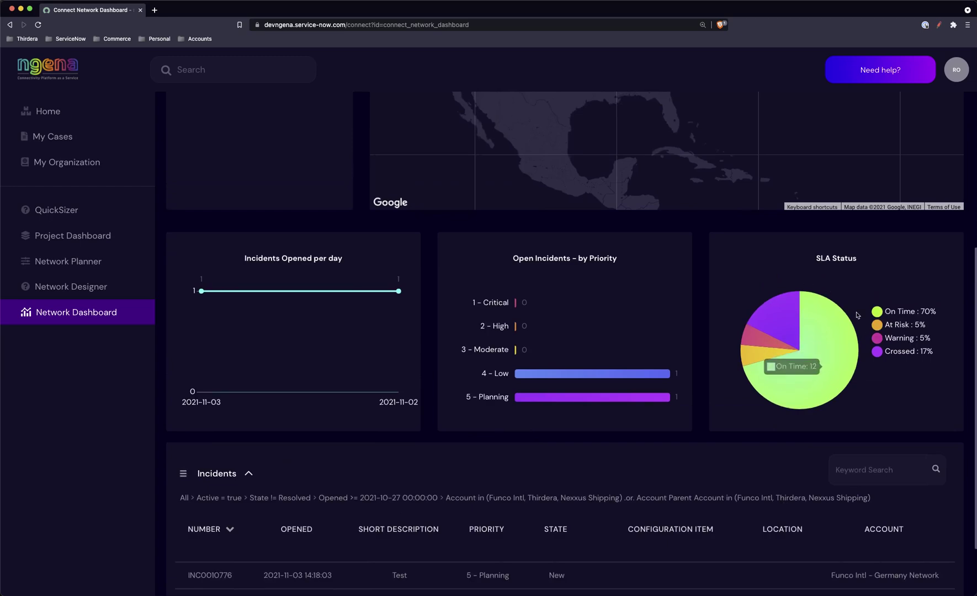
scroll(730, 319, "up", 1)
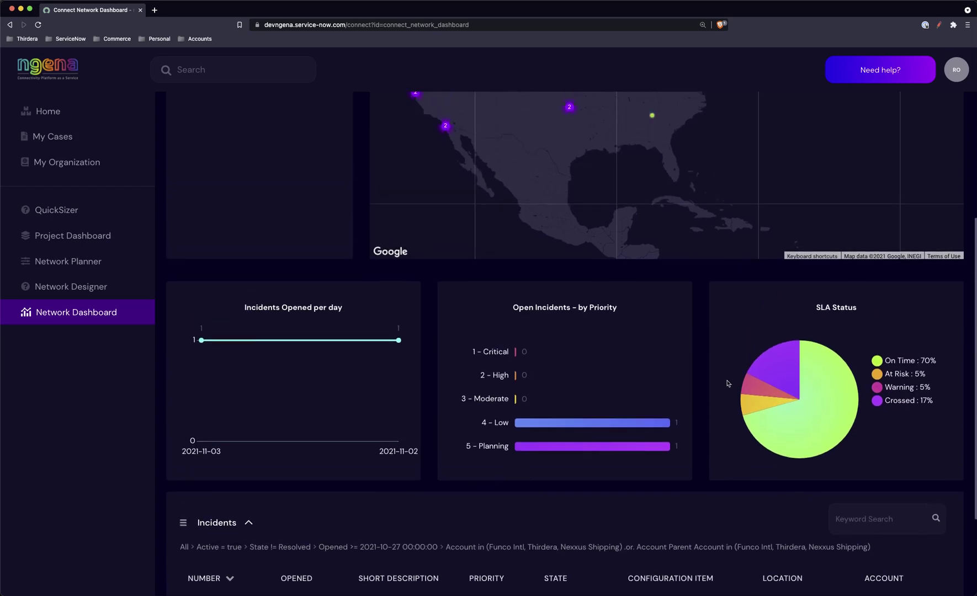
scroll(287, 405, "up", 5)
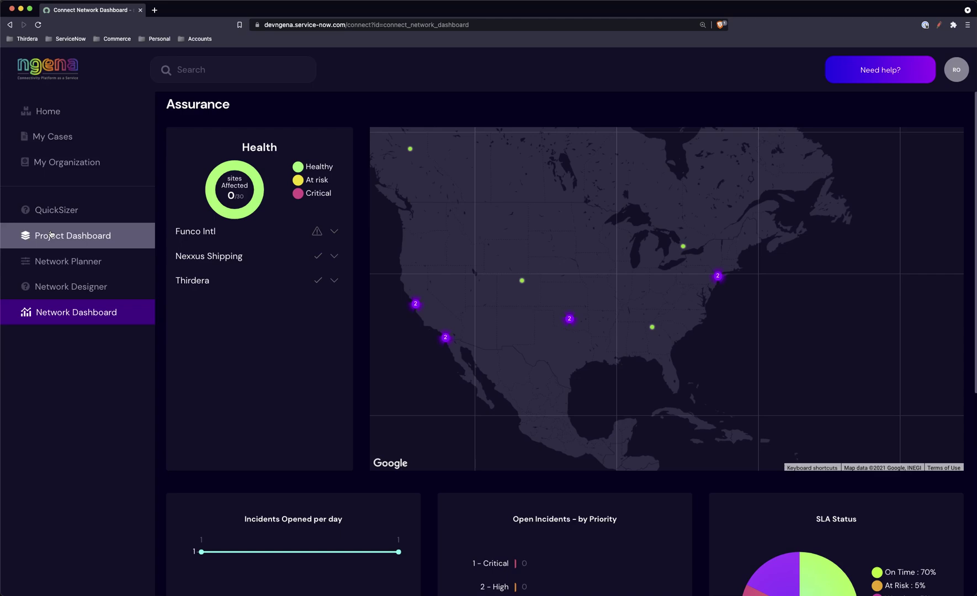
Step: View the Acme Reseller organization page with its helpdesk fields and 8-user list
left_click(60, 165)
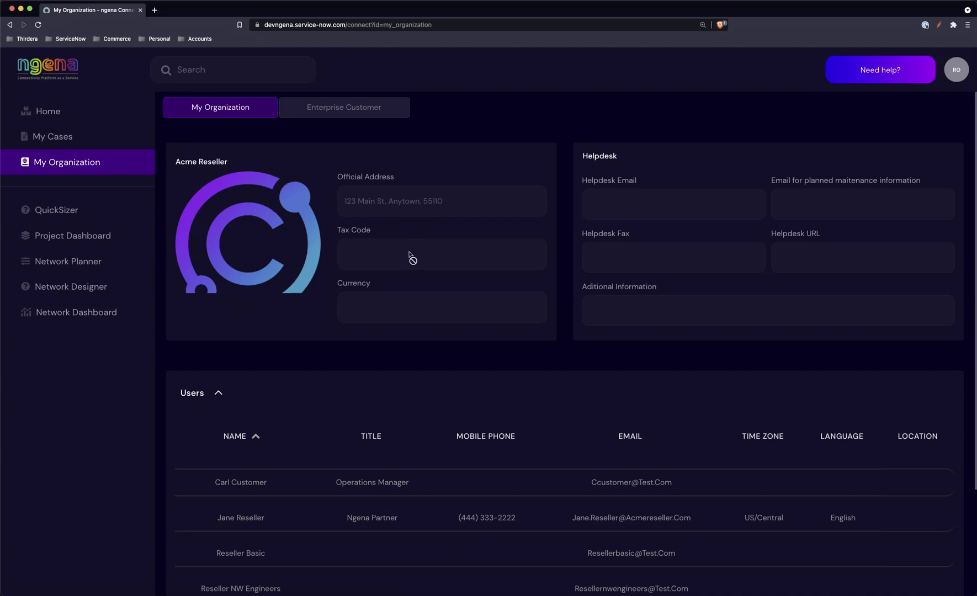
scroll(430, 308, "down", 3)
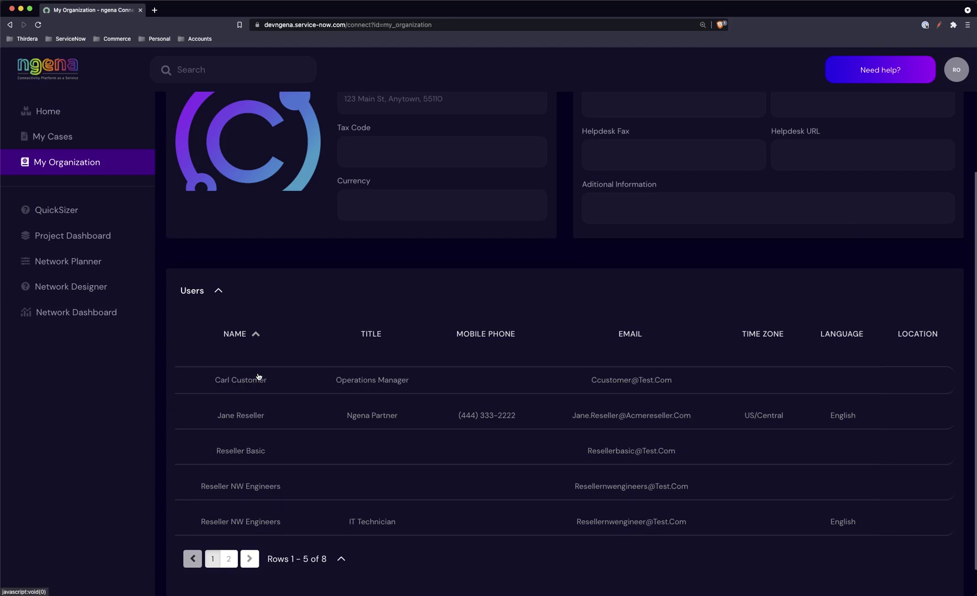
scroll(219, 368, "up", 3)
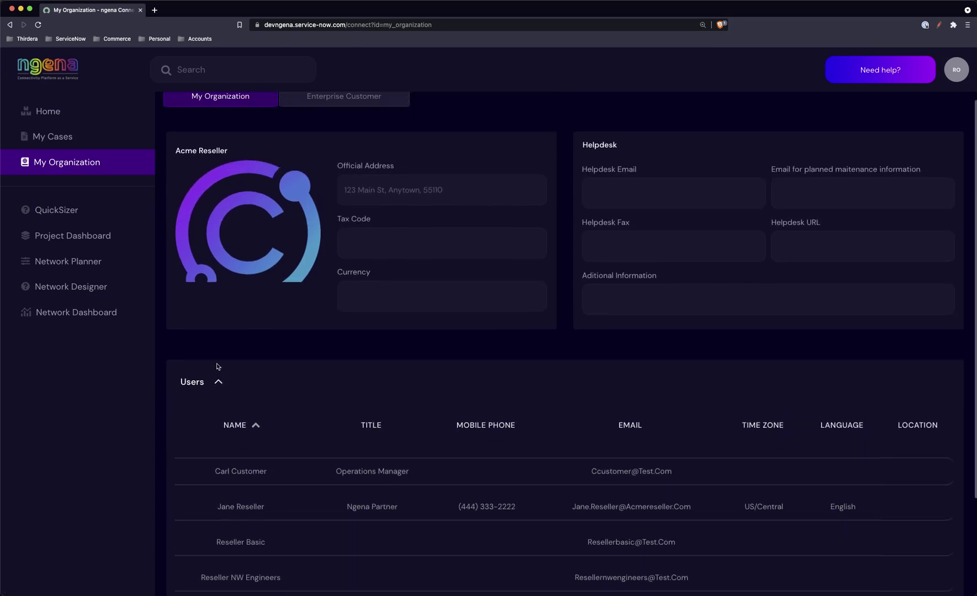
Step: Show Enterprise Customer services and review the Funco Intl, Nexxus and Thirdera service tables
left_click(335, 110)
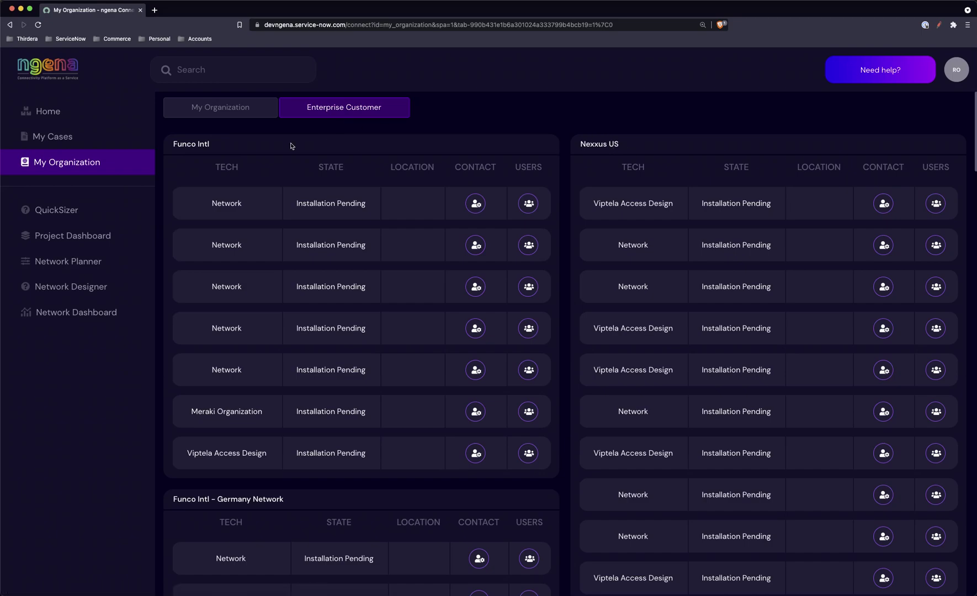
scroll(367, 236, "down", 3)
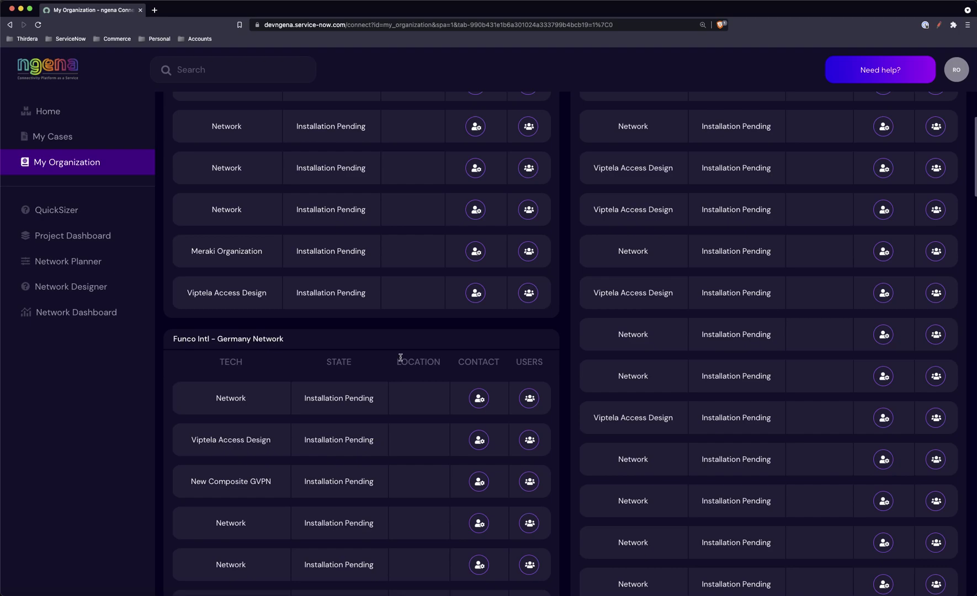
scroll(397, 355, "down", 3)
scroll(430, 356, "down", 3)
scroll(400, 284, "up", 3)
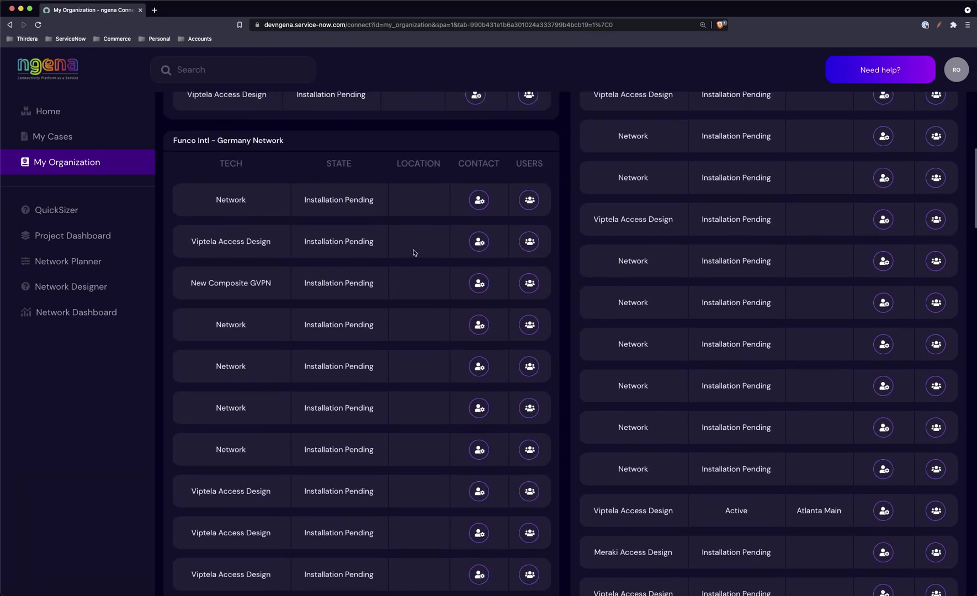
scroll(403, 319, "down", 3)
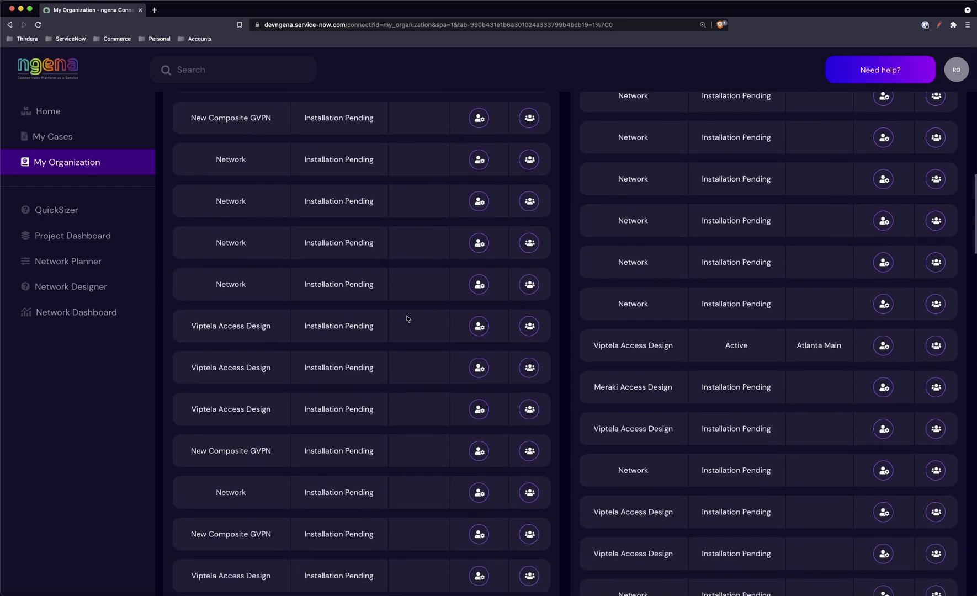
scroll(407, 319, "down", 10)
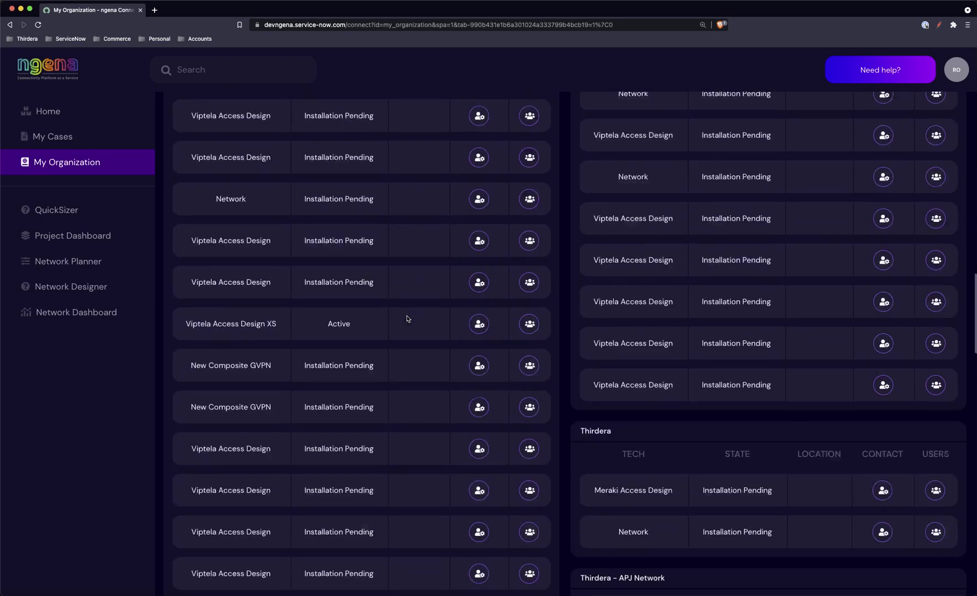
scroll(407, 318, "down", 8)
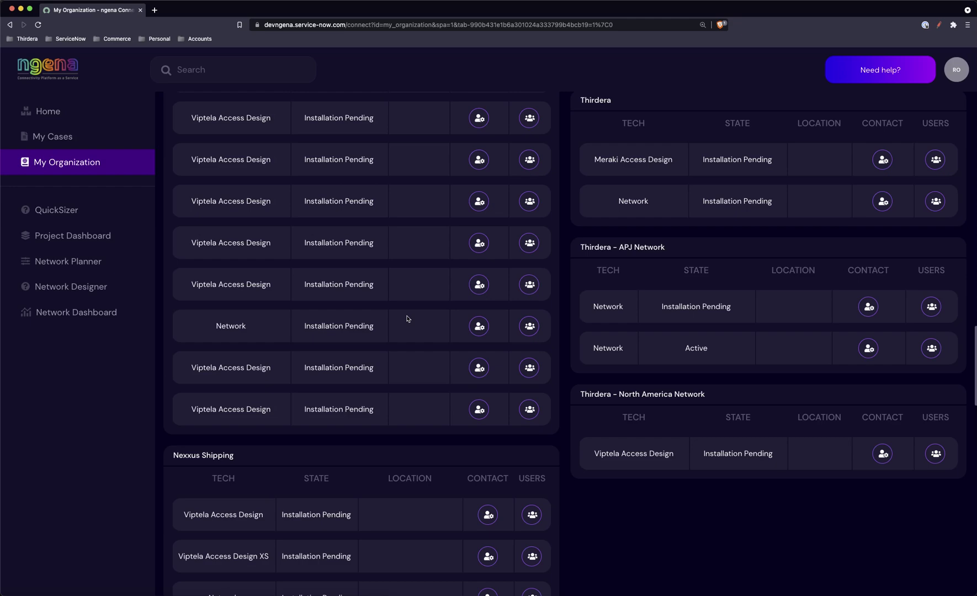
scroll(406, 319, "up", 1)
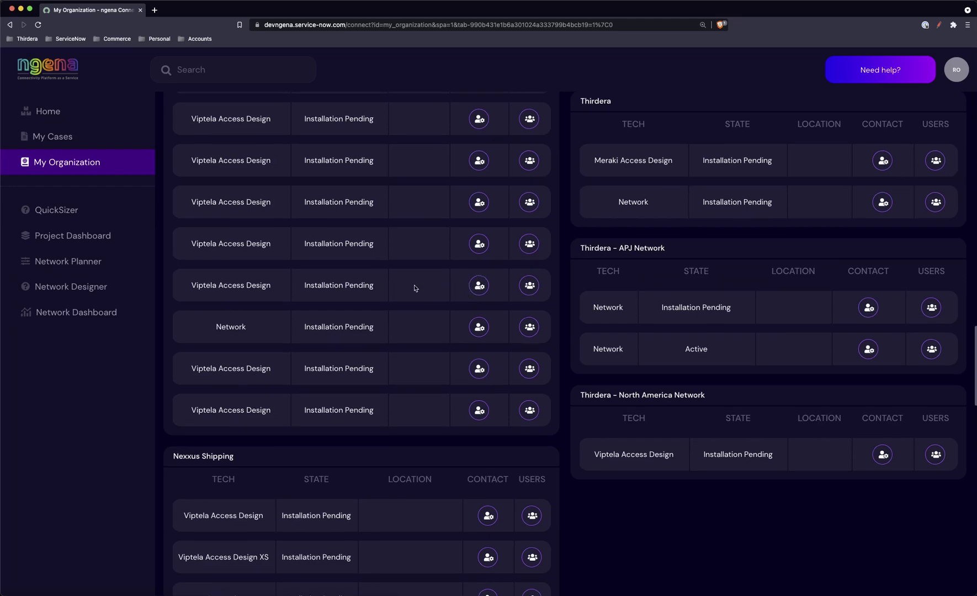
scroll(409, 307, "down", 5)
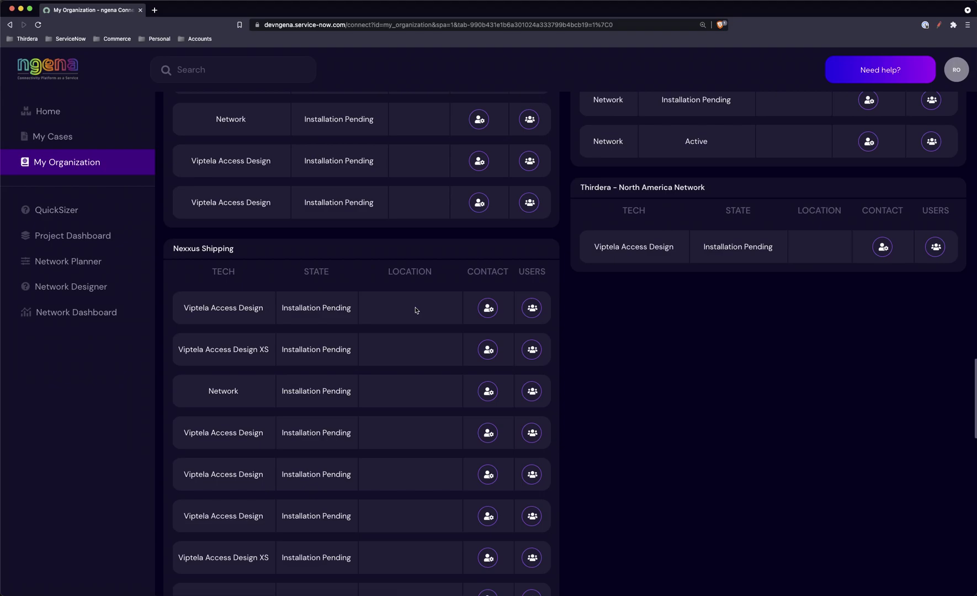
scroll(412, 393, "up", 20)
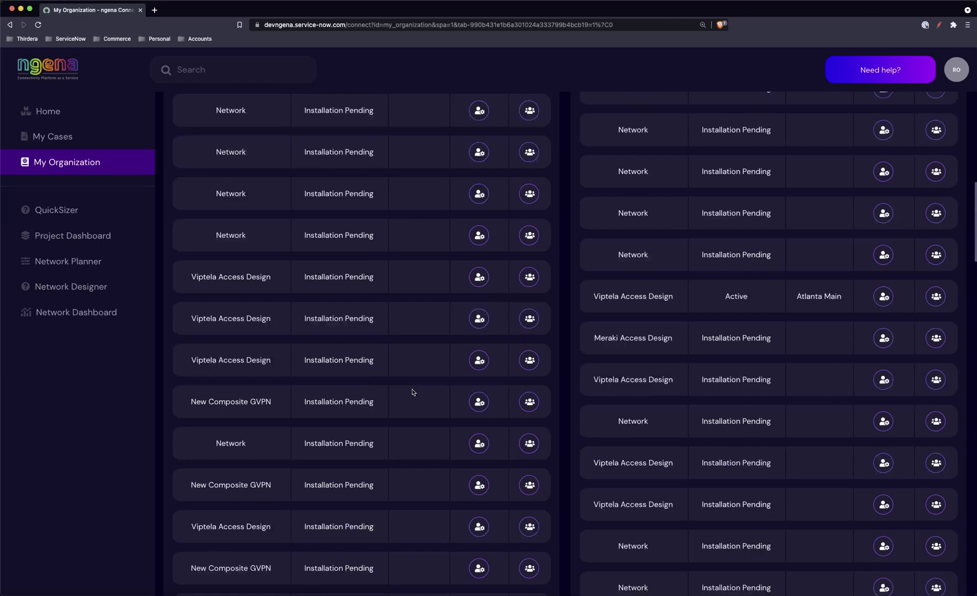
scroll(411, 392, "up", 2)
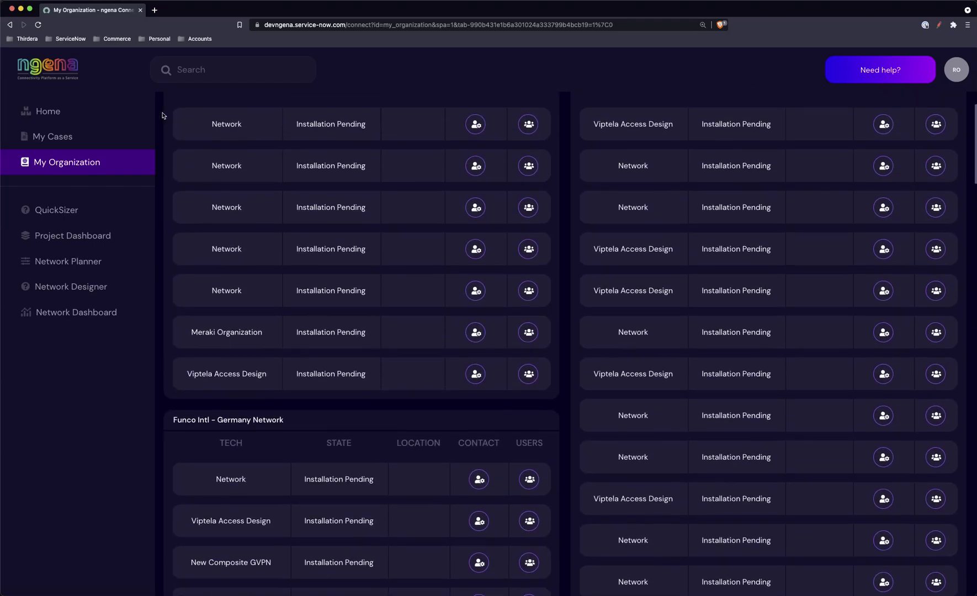
Step: Open the Cases Dashboard from My Cases, then return to the Home page
left_click(49, 138)
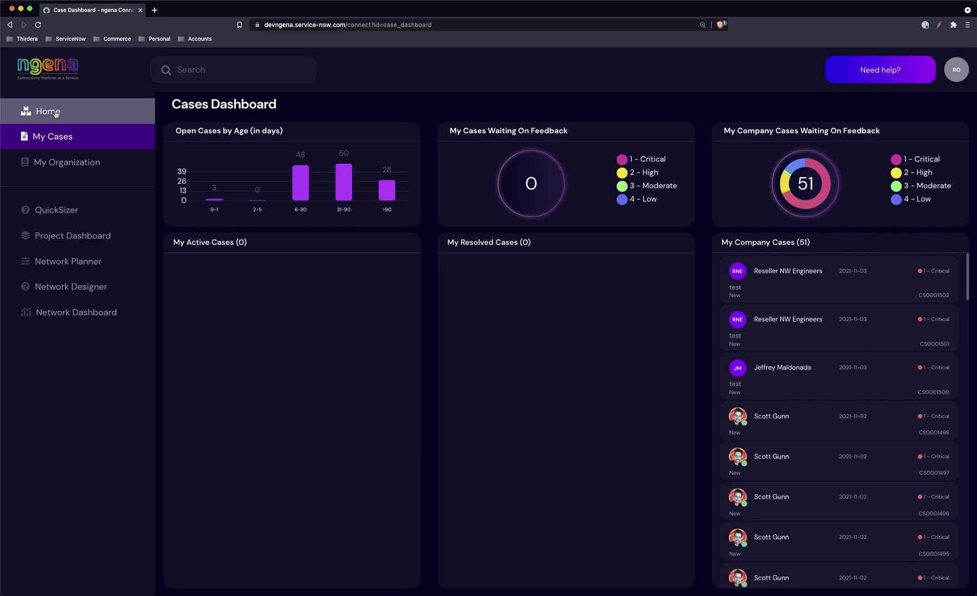
left_click(55, 114)
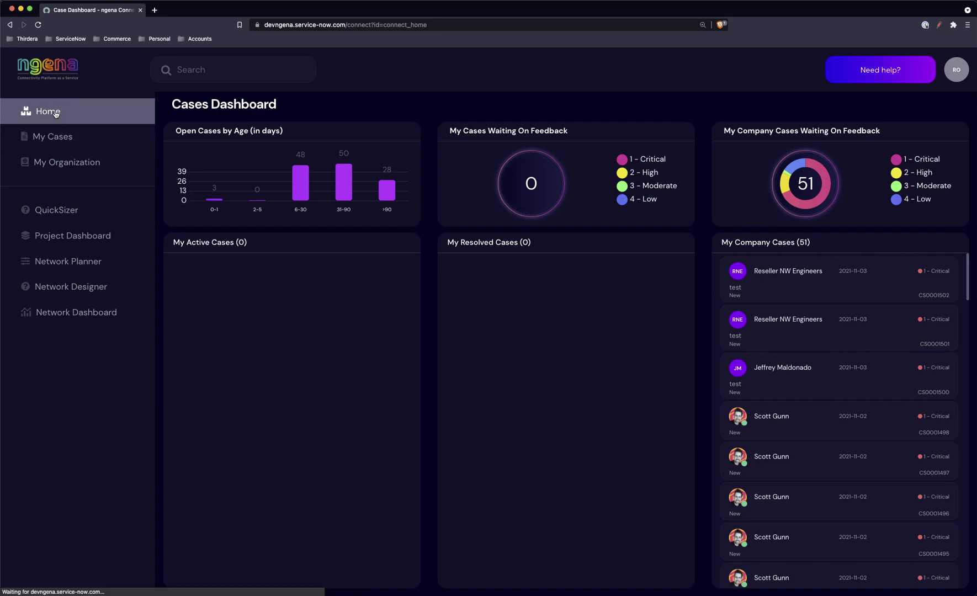